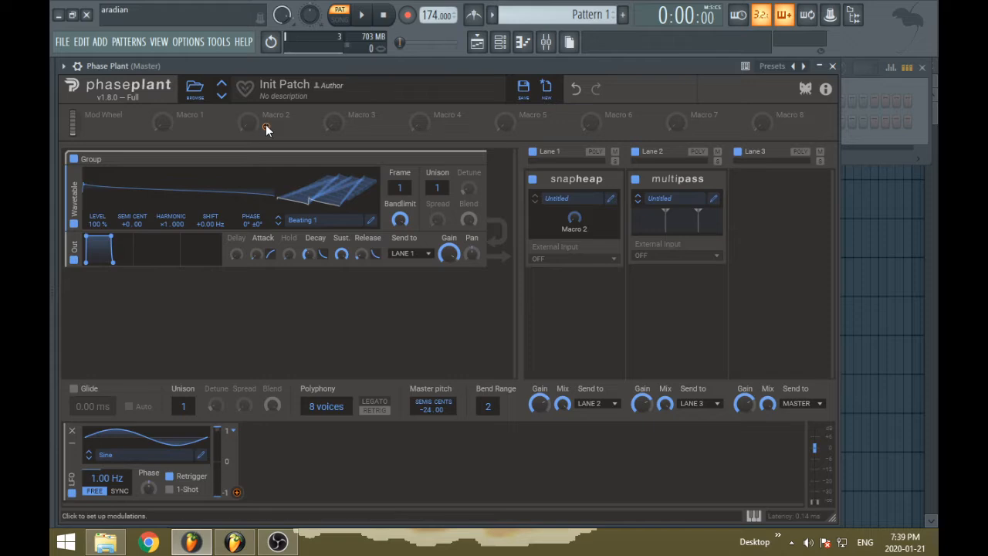
Show which Phase Plant parameters Macro 2 can modulate, leave the assignment mode, and test the Macro 2 knob
click(266, 127)
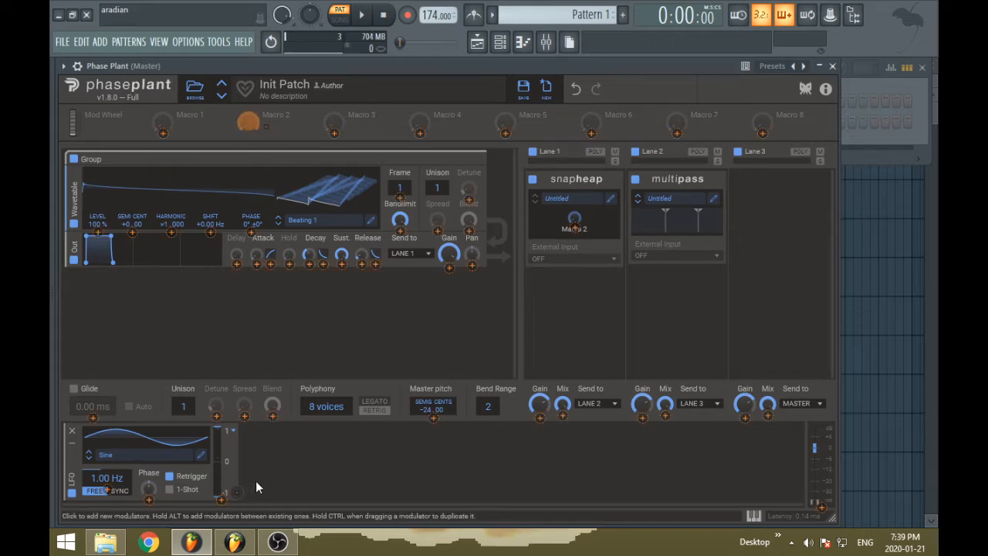
click(572, 302)
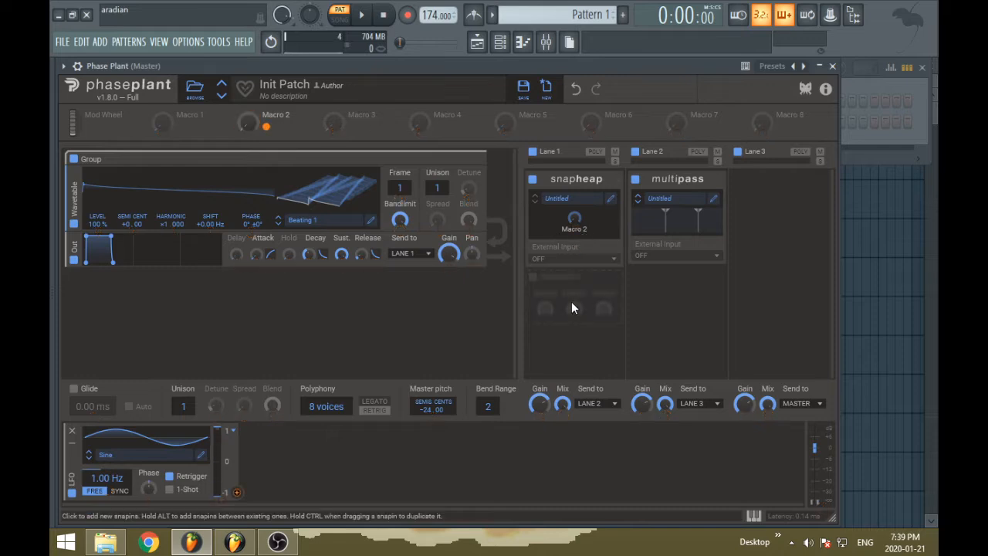
mouse_move(248, 123)
mouse_down()
mouse_move(247, 69)
mouse_move(247, 128)
mouse_up()
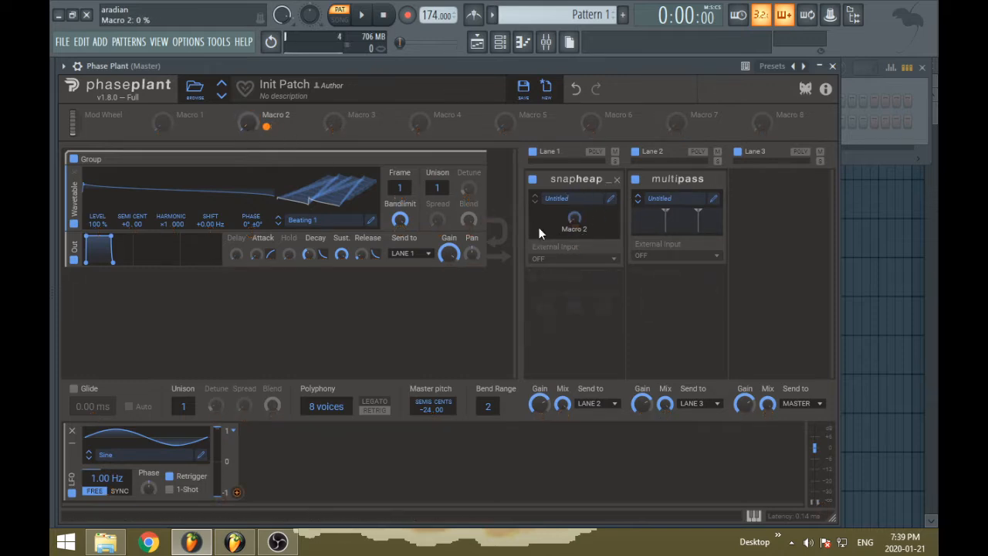
Inspect the Lane 1 Snap Heap in its editor and try nesting another Snap Heap in Parallel Bus 3b
click(610, 202)
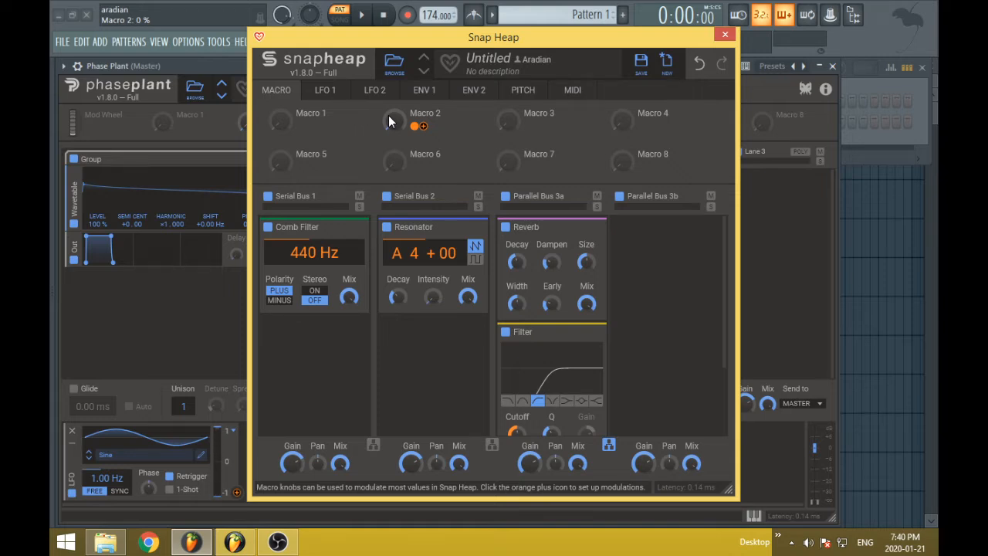
click(725, 34)
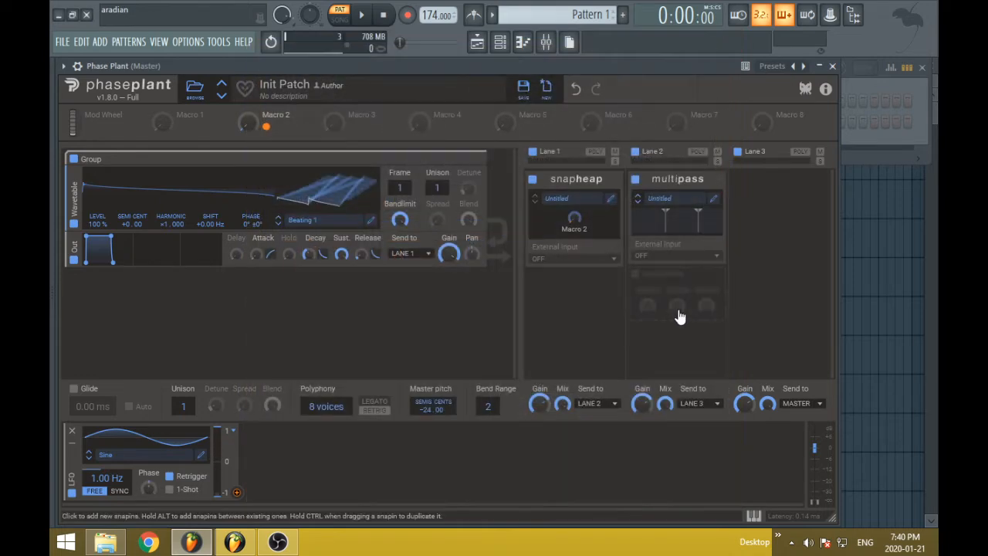
click(609, 199)
click(654, 245)
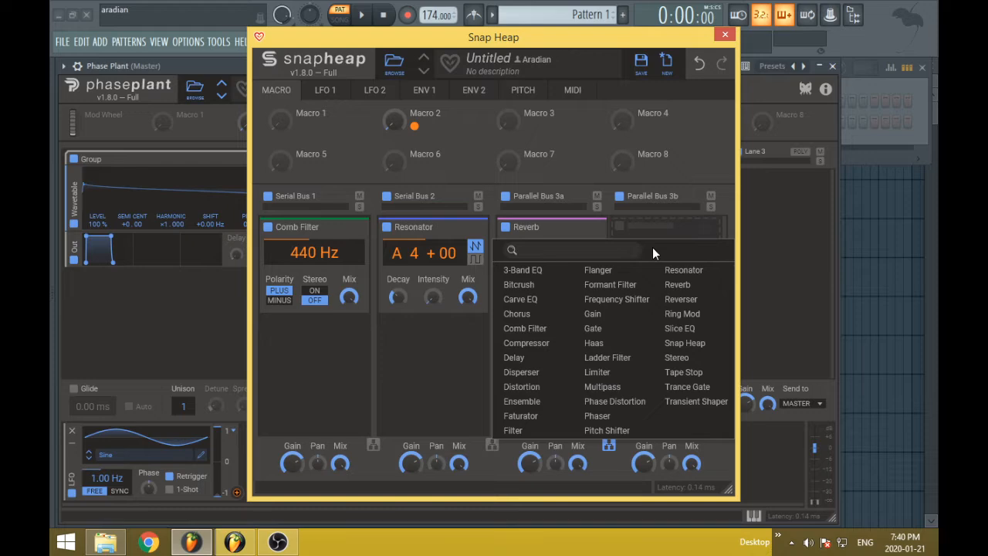
click(683, 344)
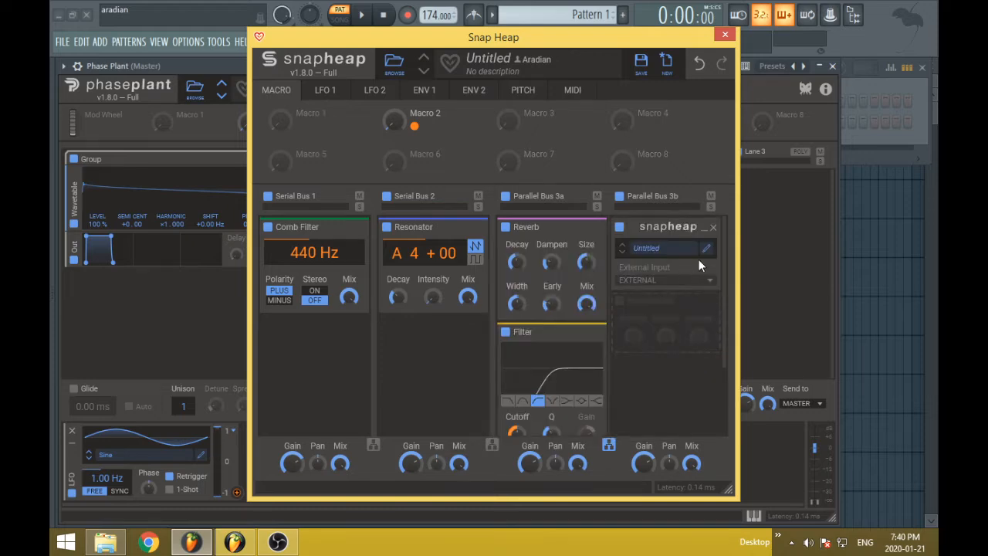
click(715, 226)
click(722, 34)
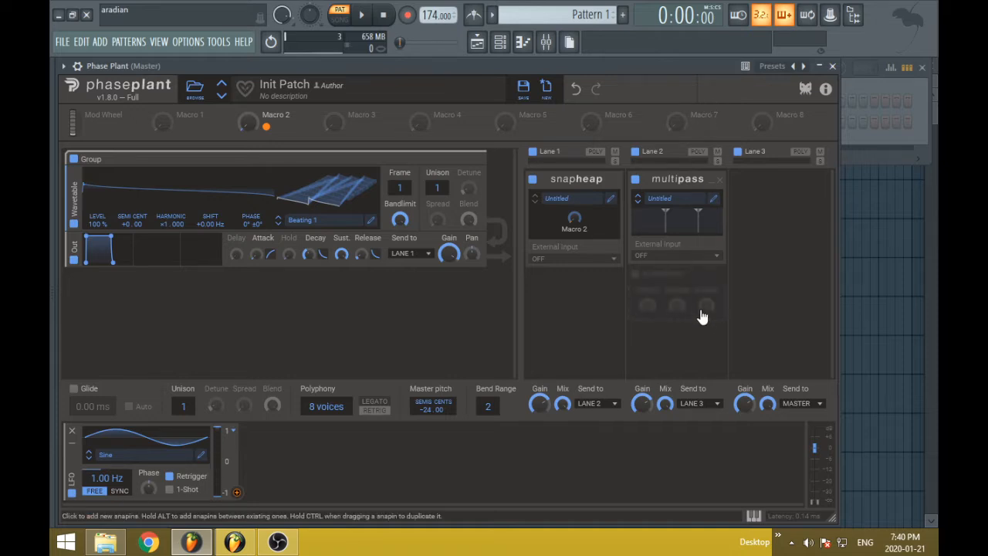
Open the Lane 2 Multipass in its own editor window
click(701, 313)
click(812, 298)
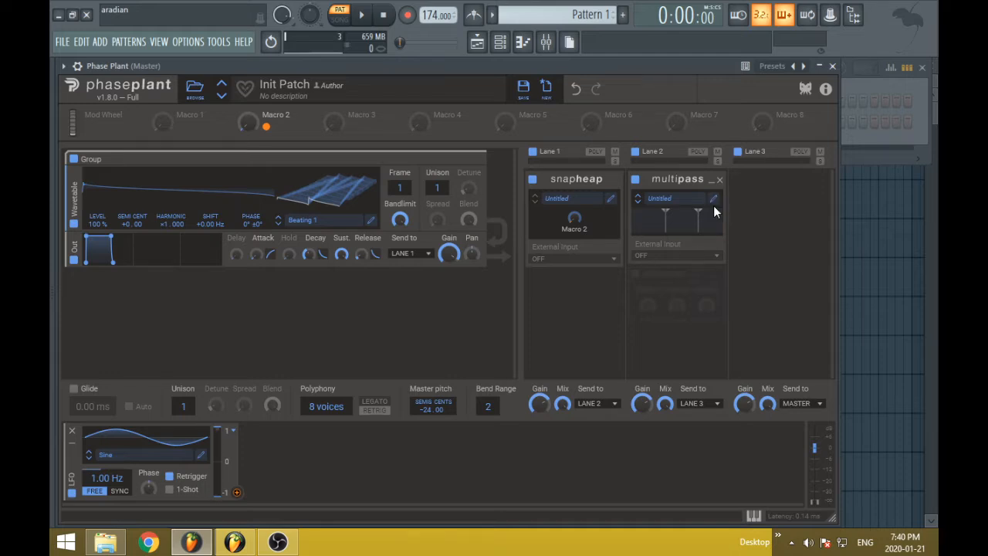
click(712, 202)
click(880, 31)
click(712, 199)
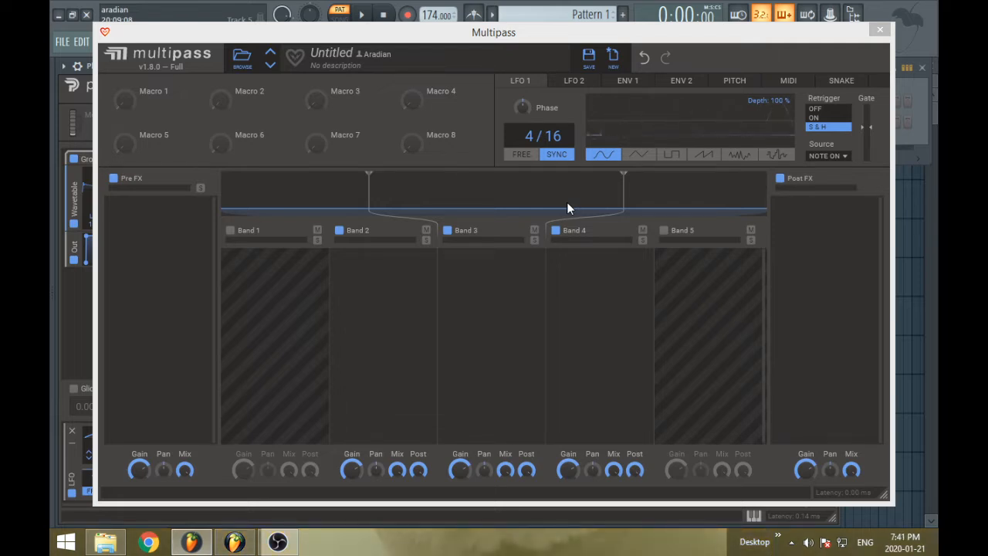
click(154, 350)
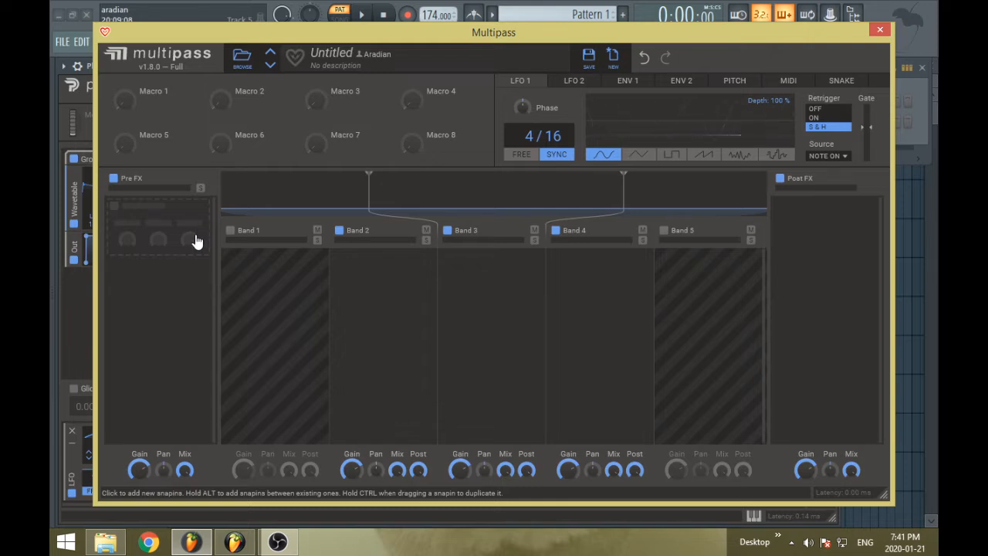
Browse the factory Mixing presets in Multipass and step through them to Contrasted Pumper
click(240, 59)
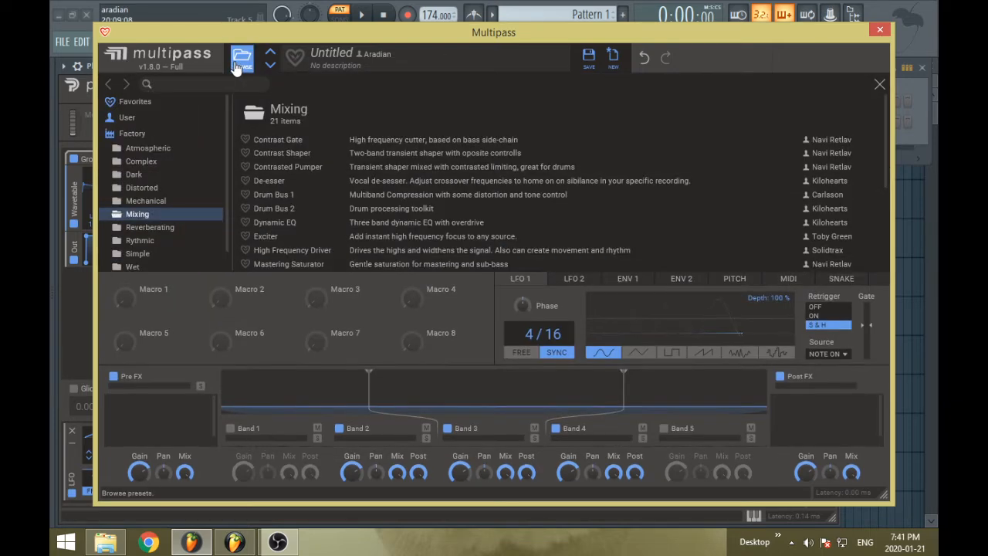
click(240, 59)
click(270, 65)
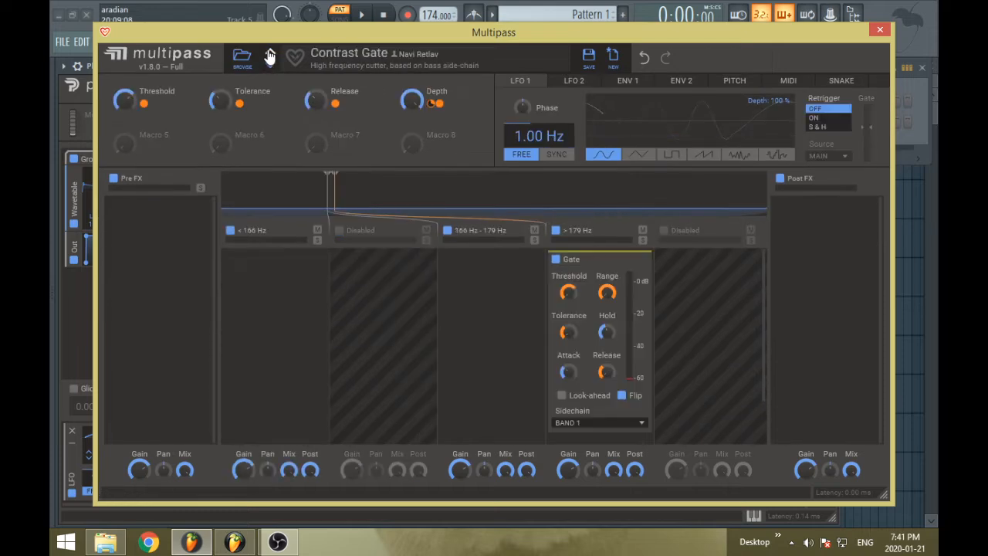
click(271, 65)
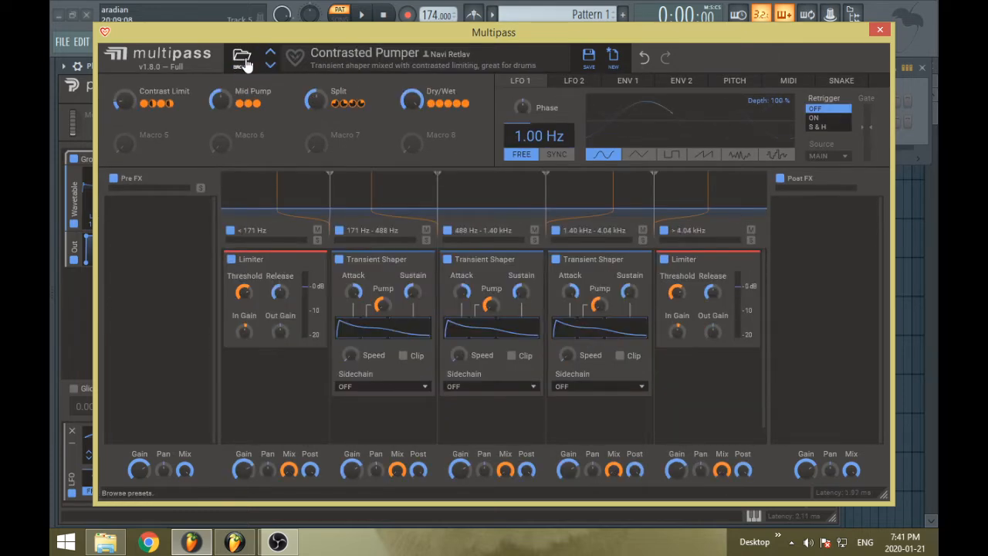
click(243, 62)
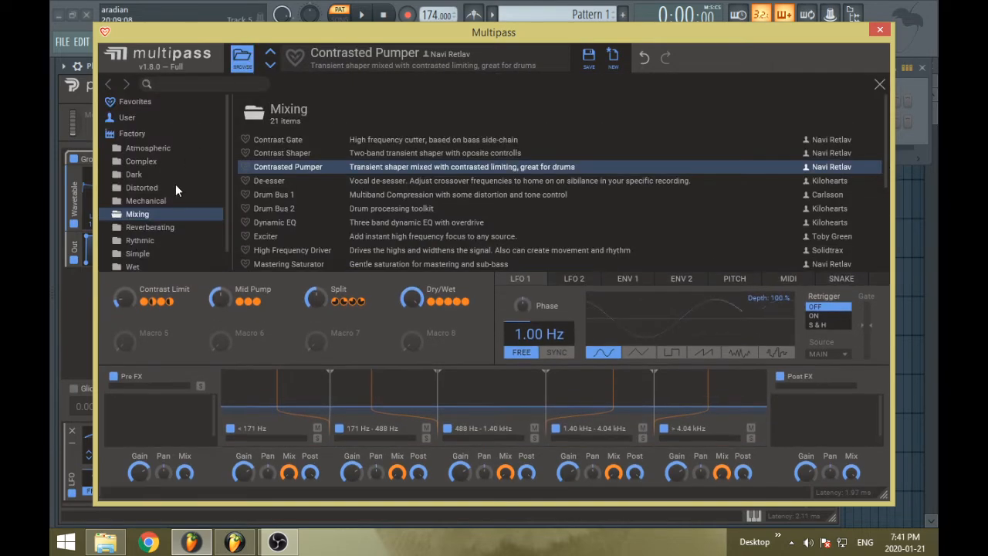
click(242, 61)
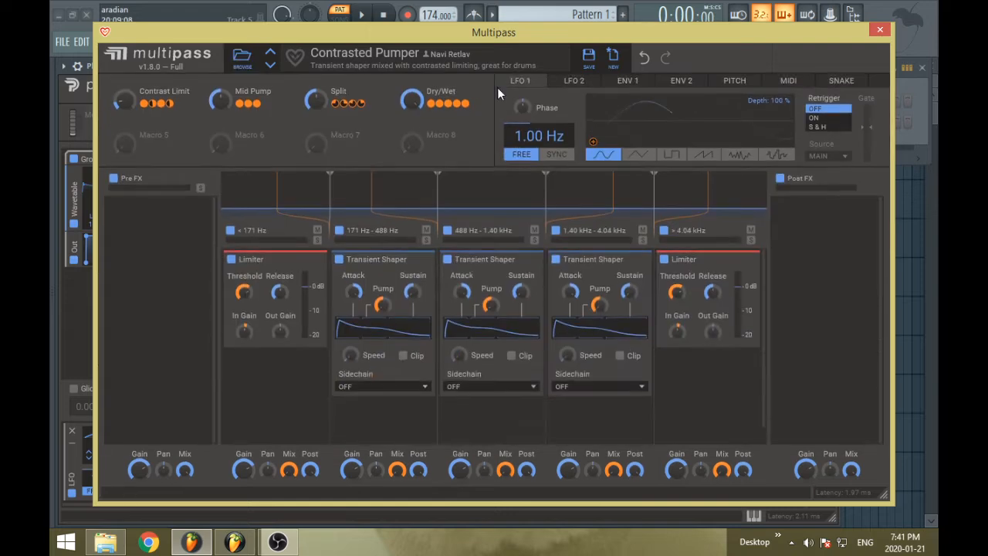
Reset the Multipass patch to its default state, and demonstrate undoing and redoing the reset
click(609, 70)
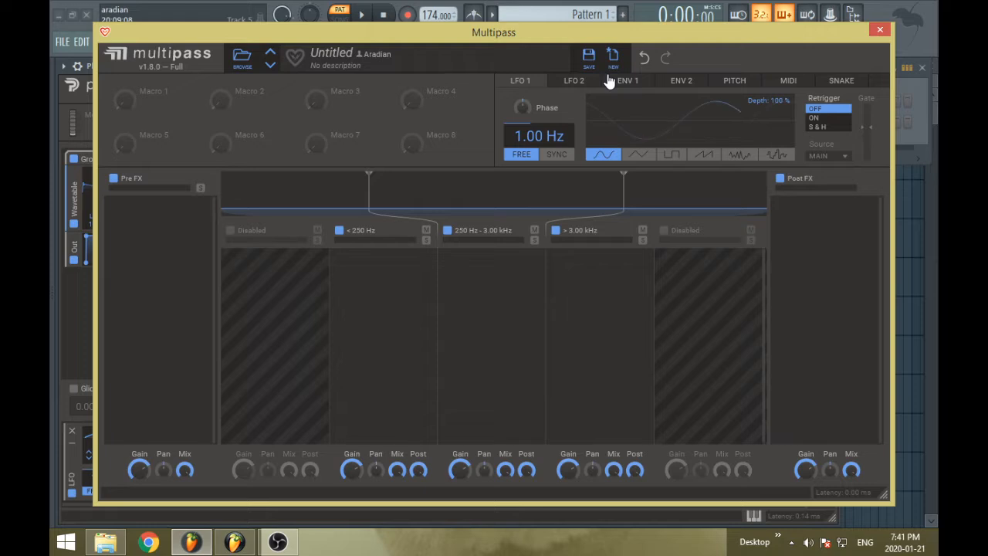
click(644, 57)
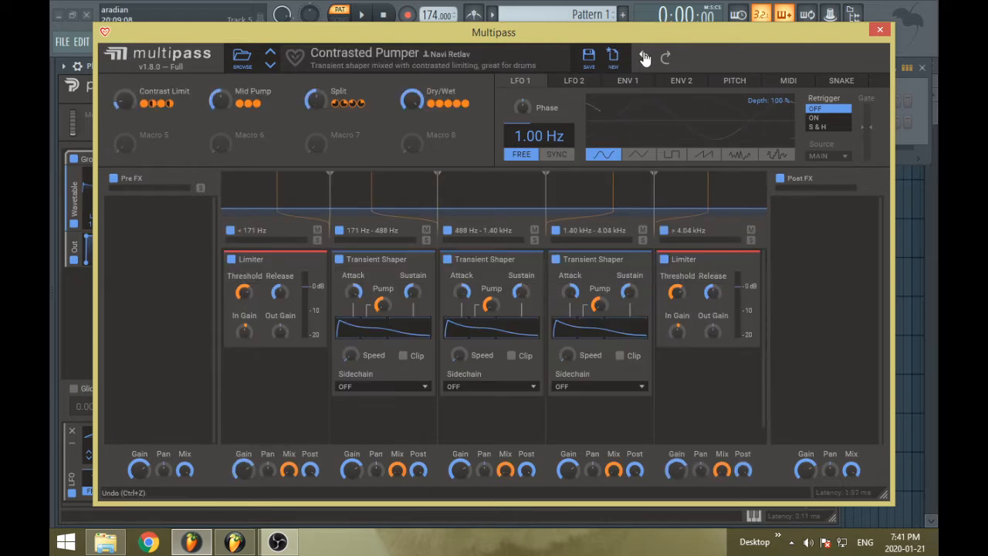
click(662, 58)
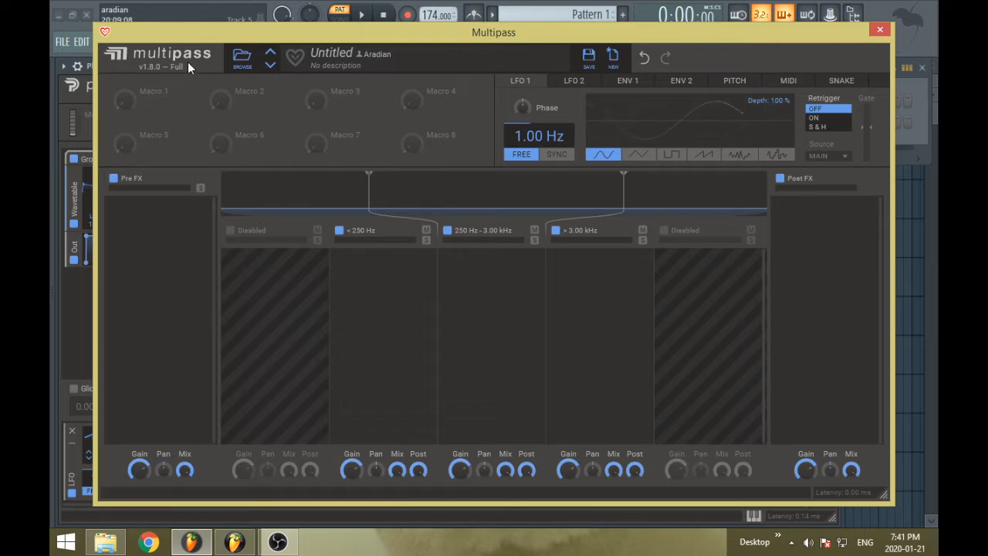
Add a Comb Filter to the Pre FX lane and a Haas effect to the band below 250 Hz
click(157, 217)
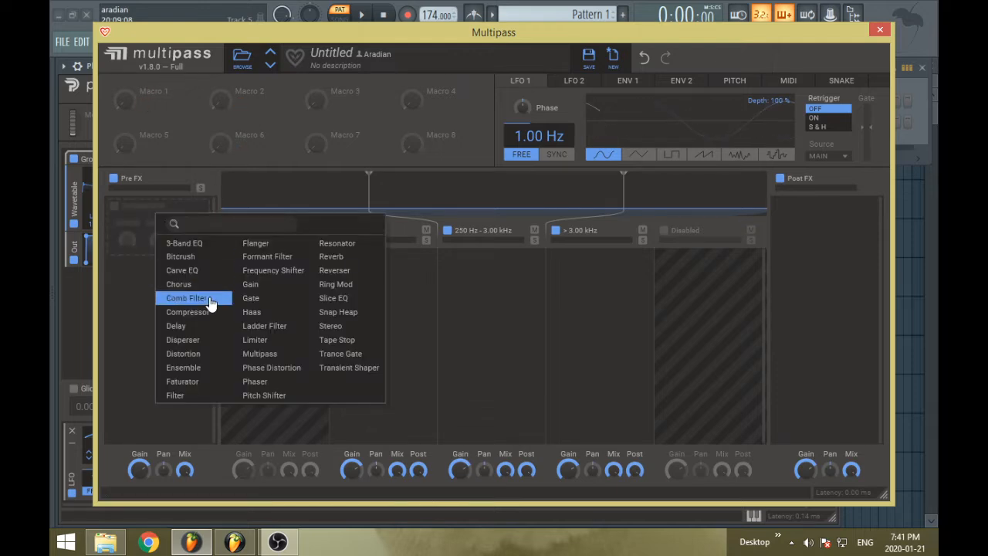
click(185, 297)
click(386, 276)
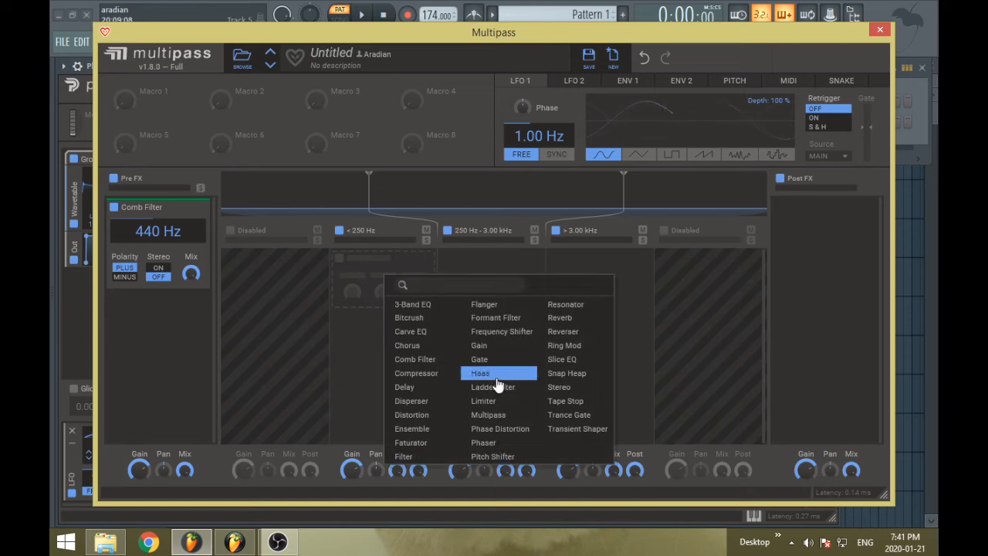
click(497, 377)
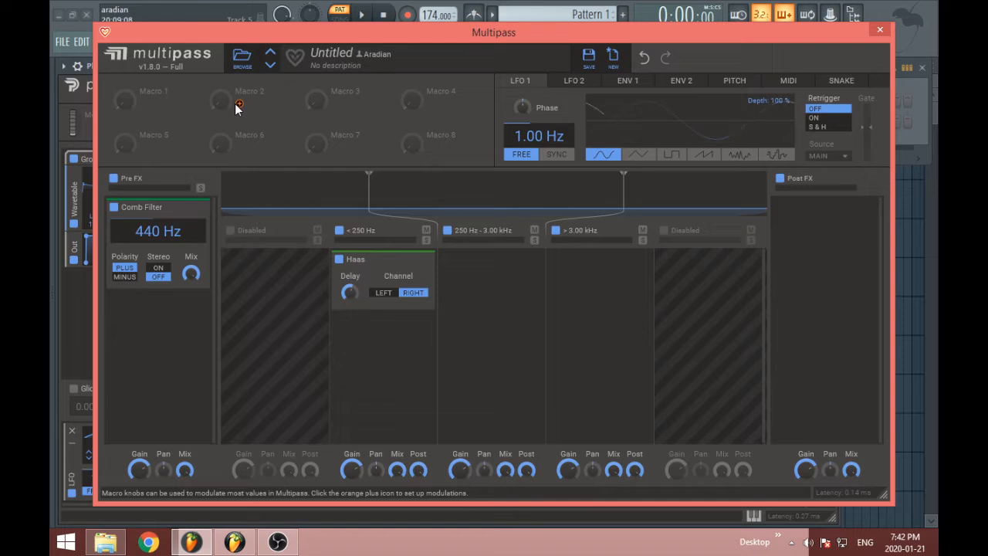
Try assigning Macro 2 to the Comb Filter's frequency and leave the assignment mode
click(240, 103)
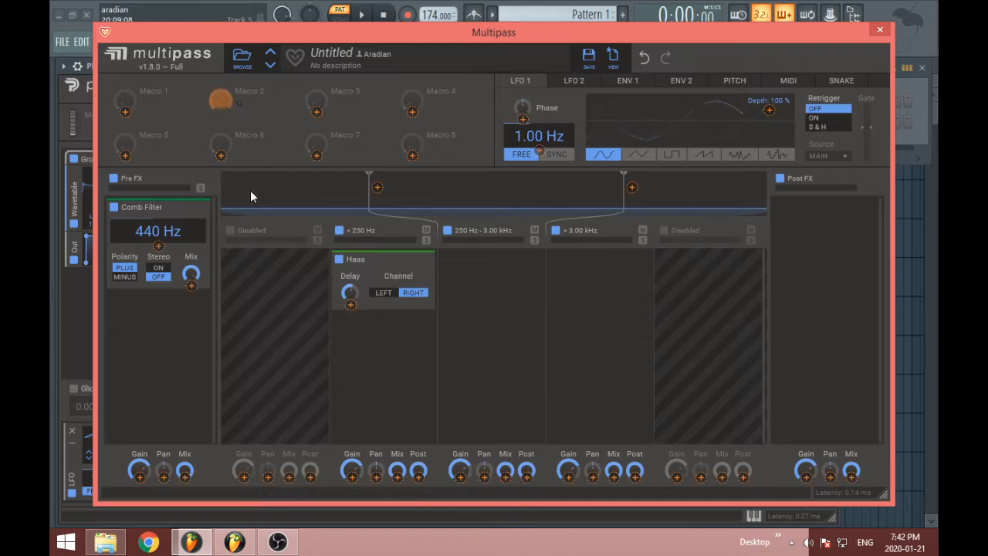
click(160, 248)
double_click(160, 248)
click(298, 284)
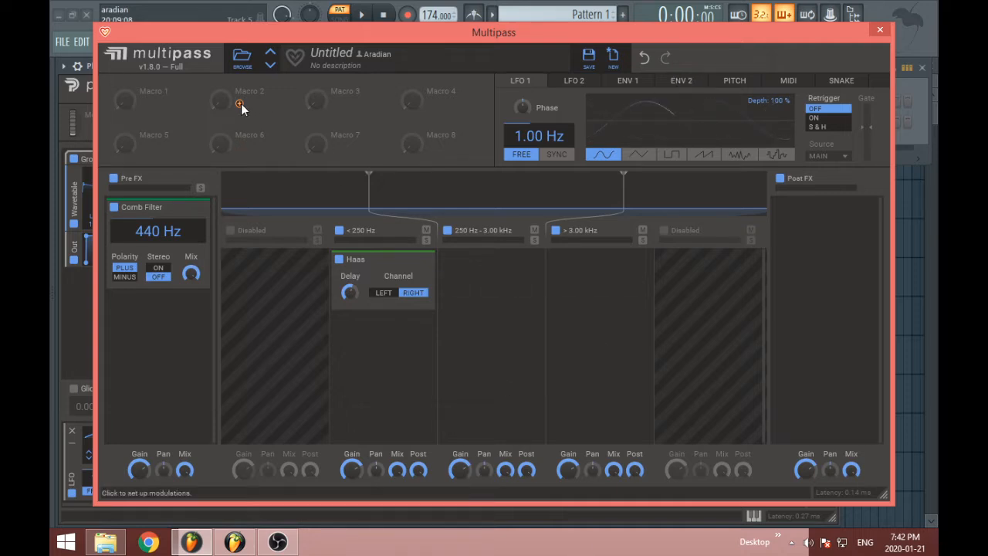
Remove the Haas and Comb Filter effects, and reopen the Multipass editor from Lane 2
click(430, 260)
click(200, 209)
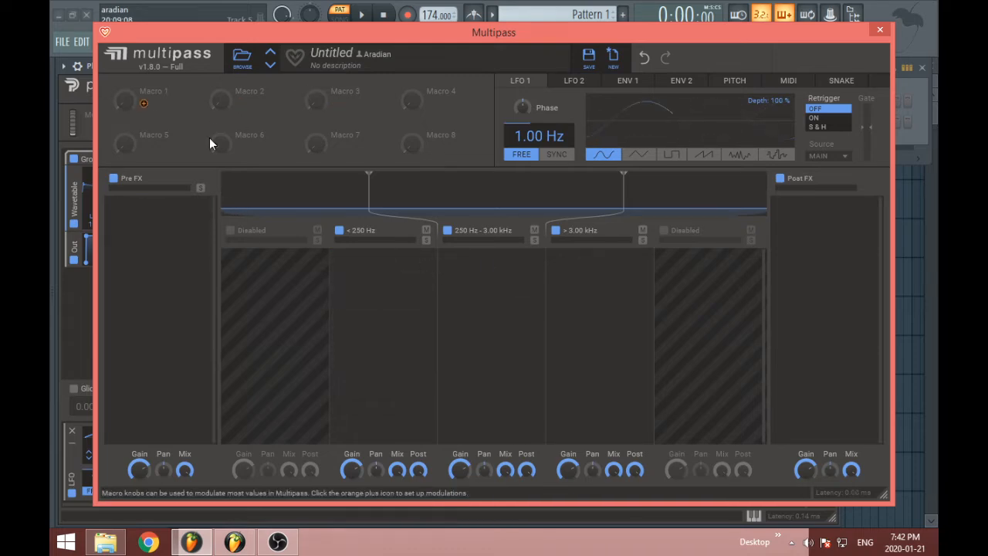
click(880, 30)
click(711, 200)
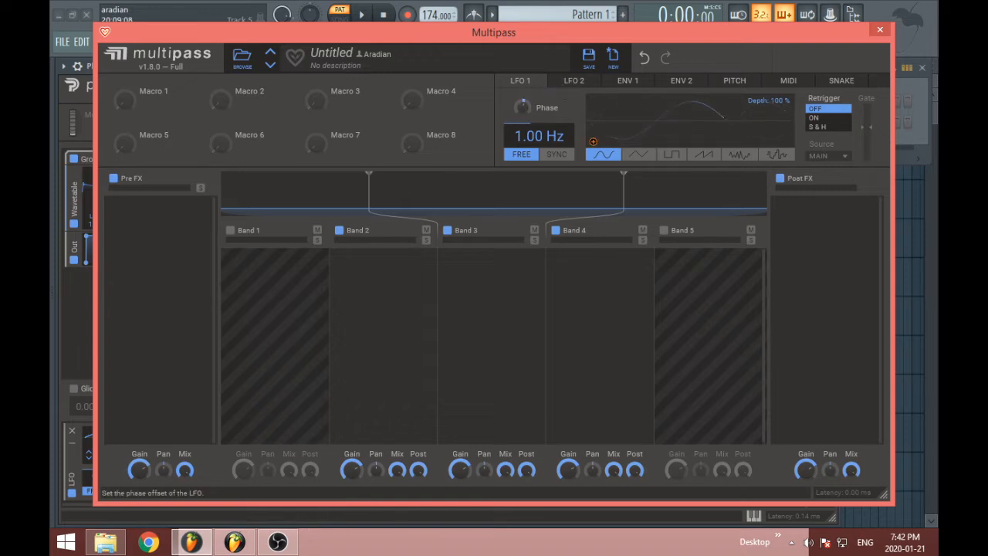
Try shifting LFO 1's phase and raising its rate to 1.51 Hz, restoring each default value
mouse_move(524, 109)
mouse_down()
mouse_move(525, 94)
mouse_move(521, 104)
mouse_up()
double_click(525, 108)
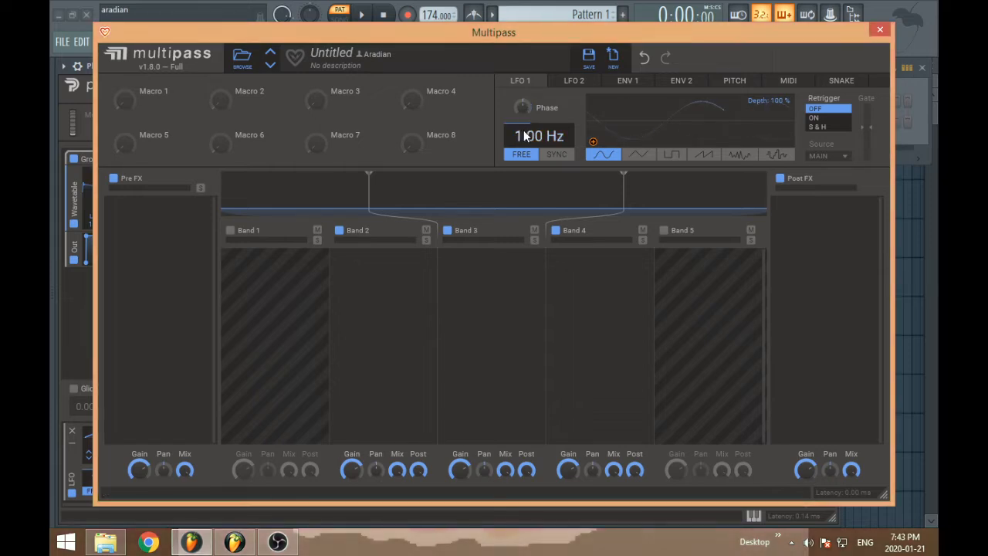
mouse_move(535, 136)
mouse_down()
mouse_move(535, 161)
mouse_move(535, 129)
mouse_up()
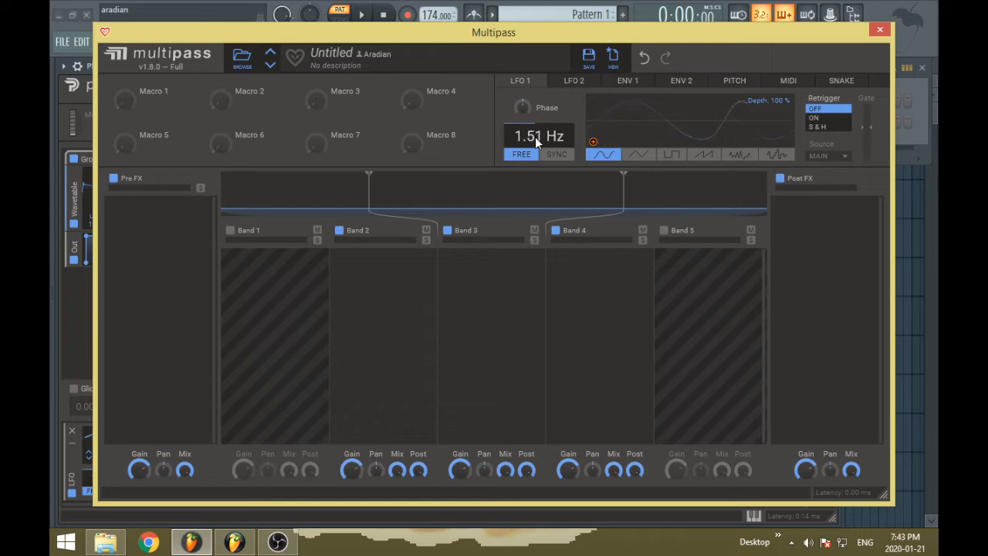
double_click(534, 136)
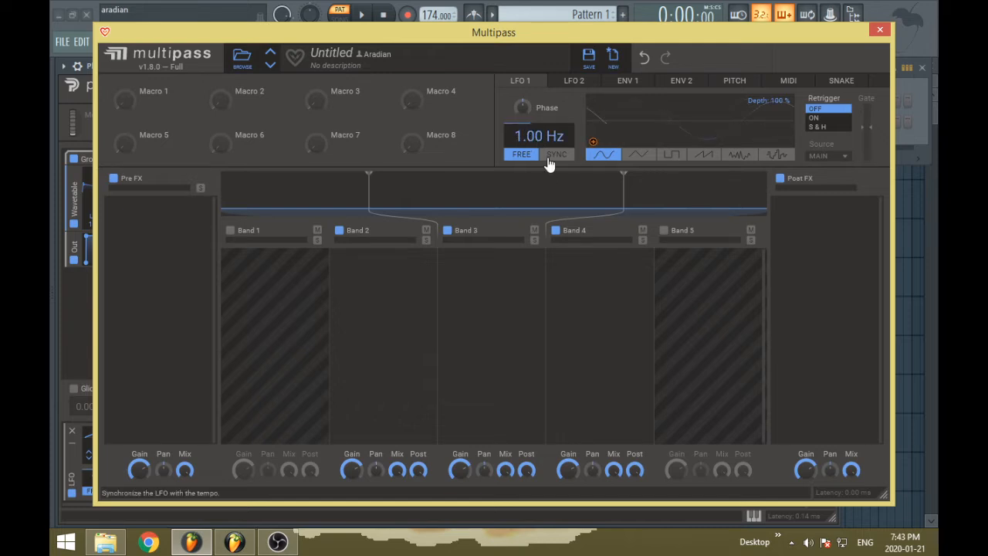
Synchronize LFO 1 with the tempo and show which Multipass parameters it can modulate
click(548, 158)
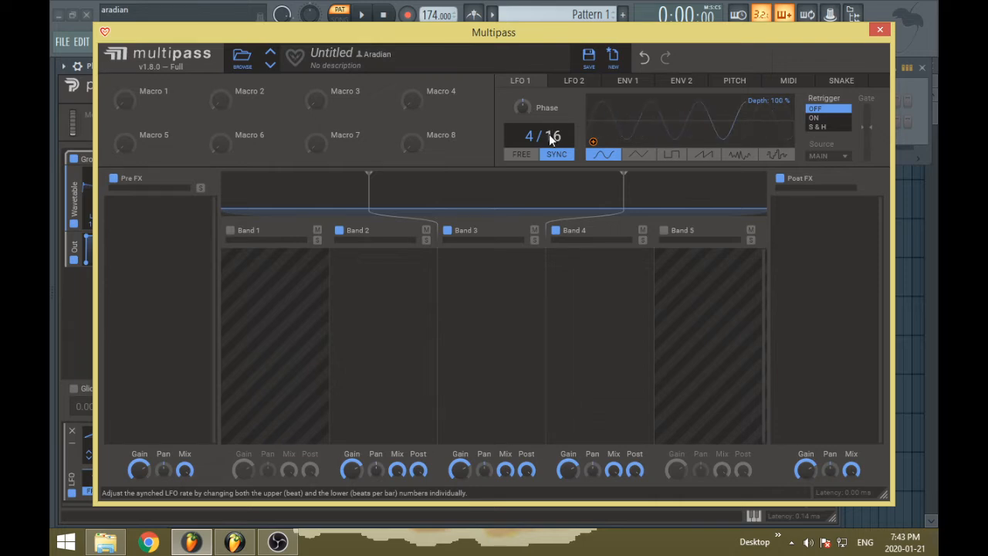
click(593, 143)
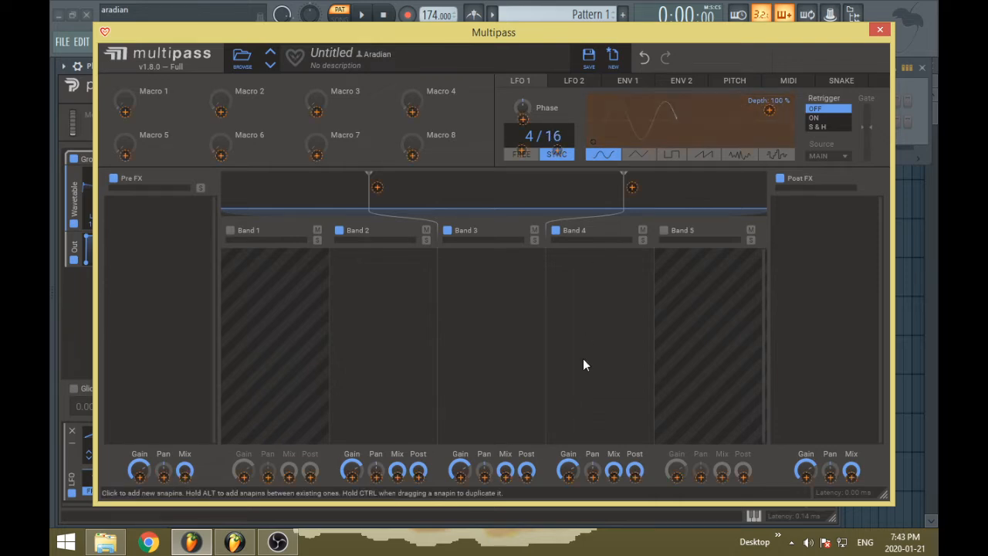
click(599, 316)
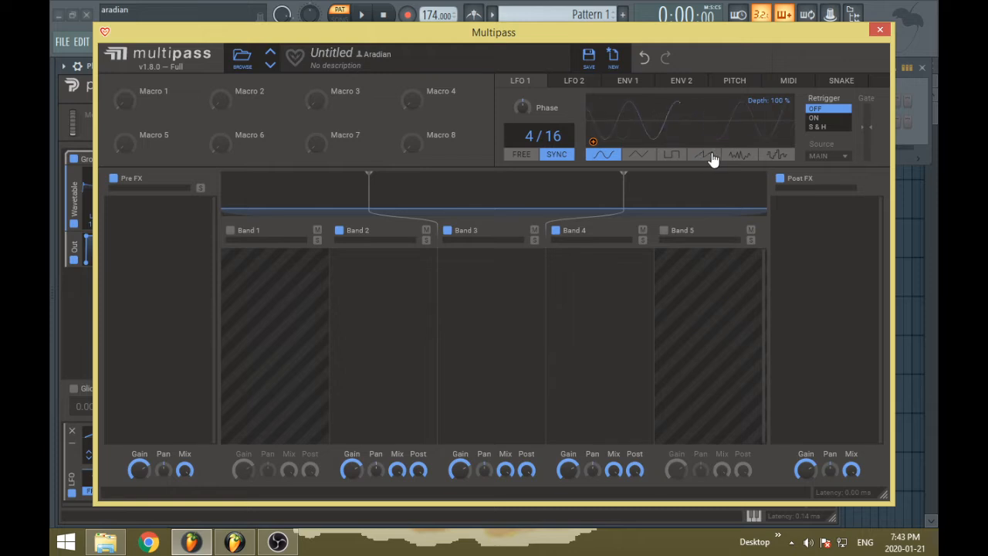
Try the smooth random waveform on LFO 1, switch it to stepped random, and keep the depth at 100 %
click(739, 157)
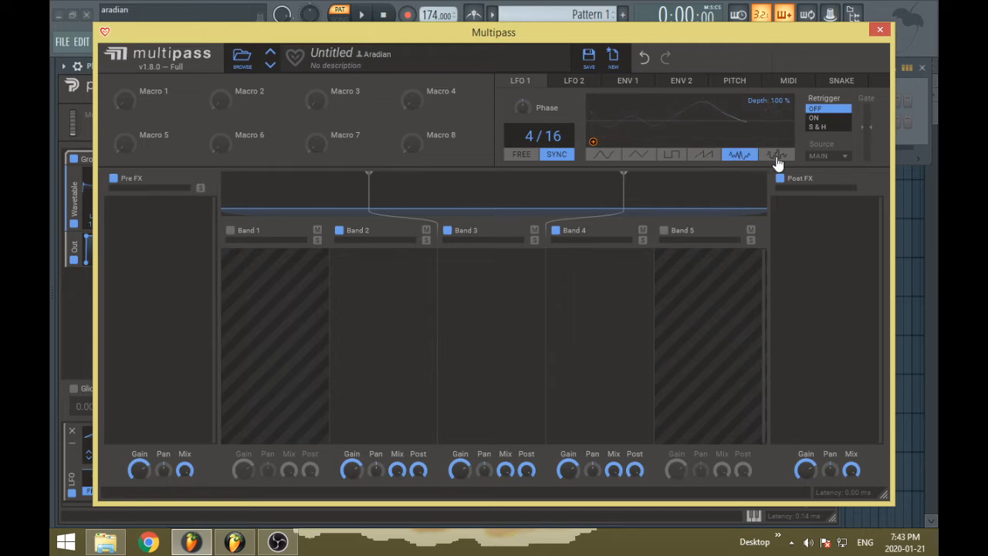
click(777, 158)
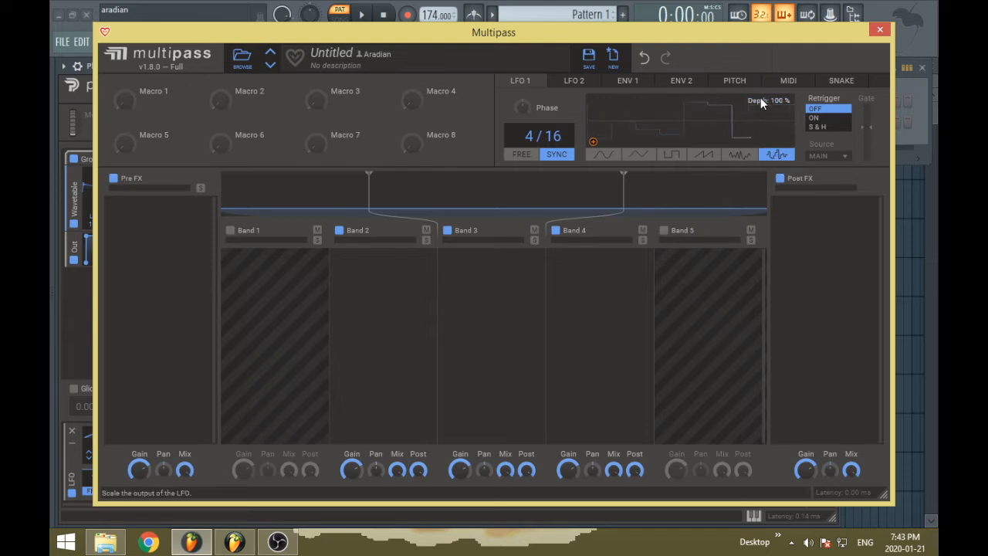
mouse_move(760, 97)
mouse_down()
mouse_move(760, 116)
mouse_move(760, 98)
mouse_up()
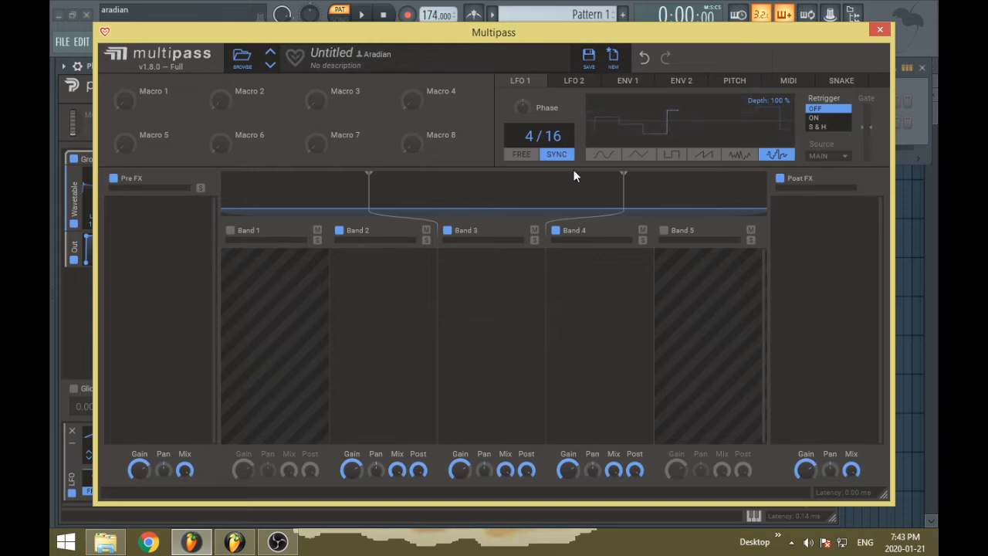
Set LFO 1's retrigger to ON and then S & H, and try Main and Note On as its source
click(818, 117)
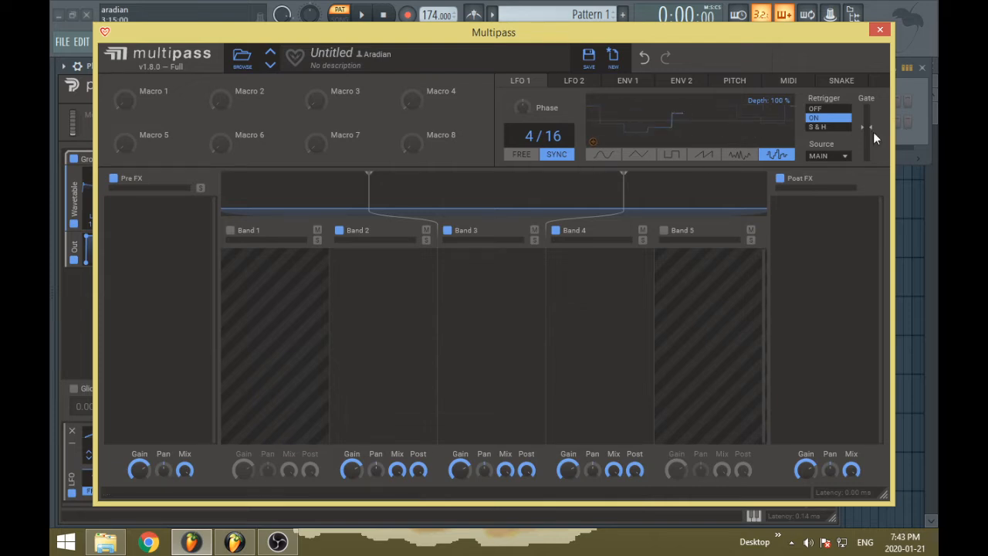
click(822, 126)
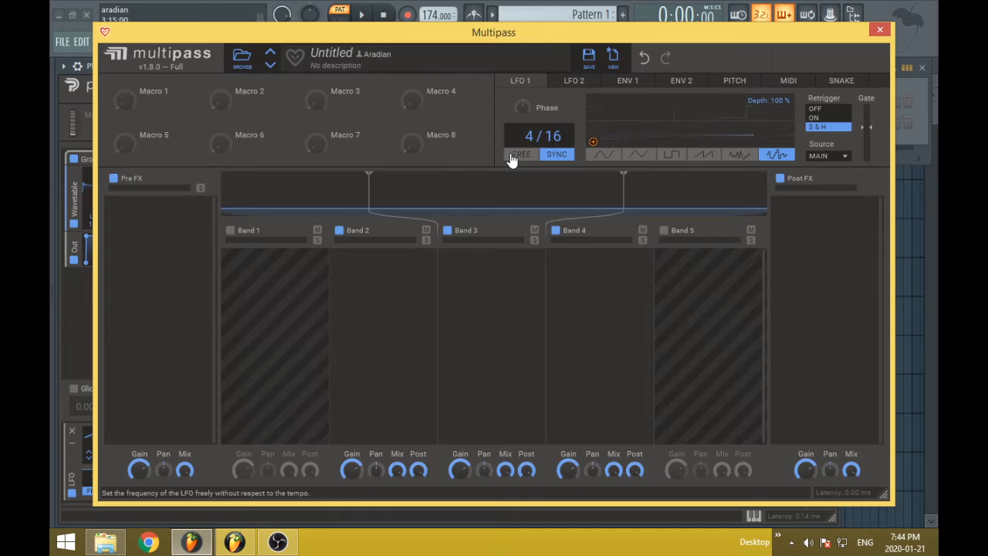
click(828, 155)
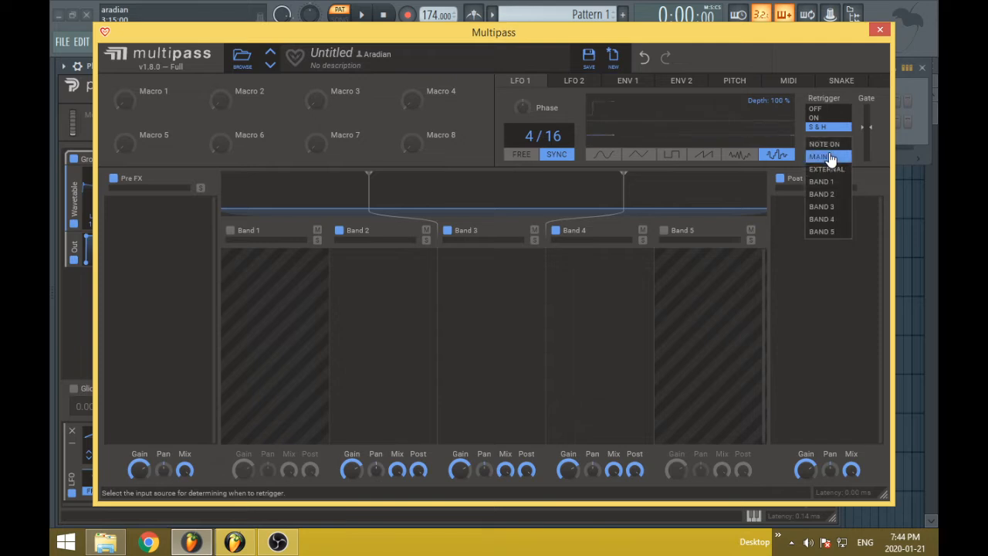
click(833, 157)
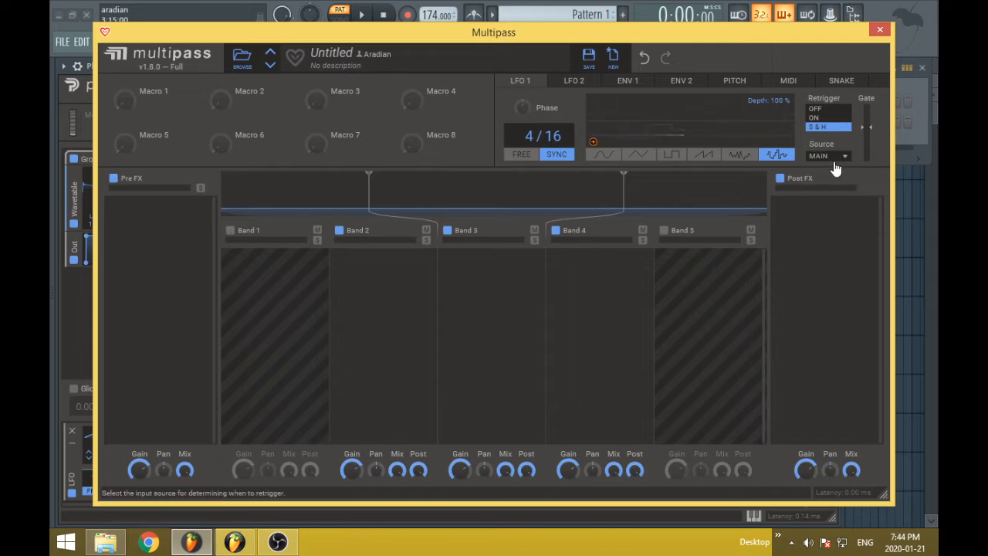
click(837, 159)
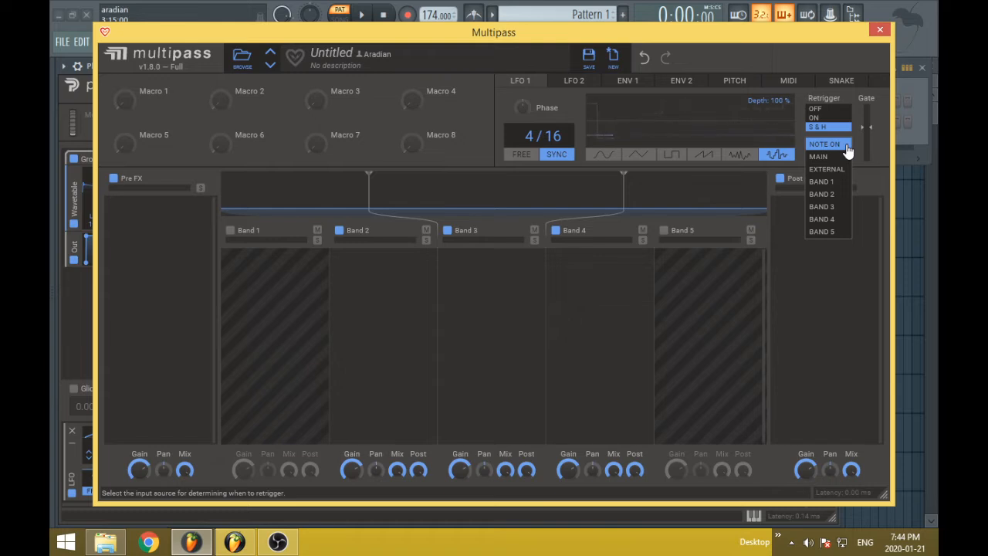
click(846, 145)
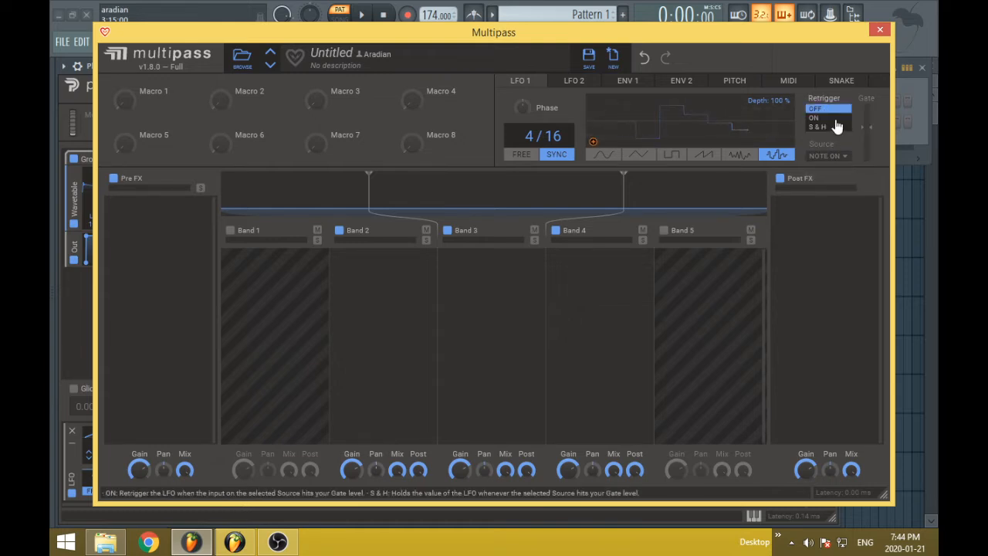
Try External as LFO 1's retrigger source, and switch the source to Band 1
click(834, 157)
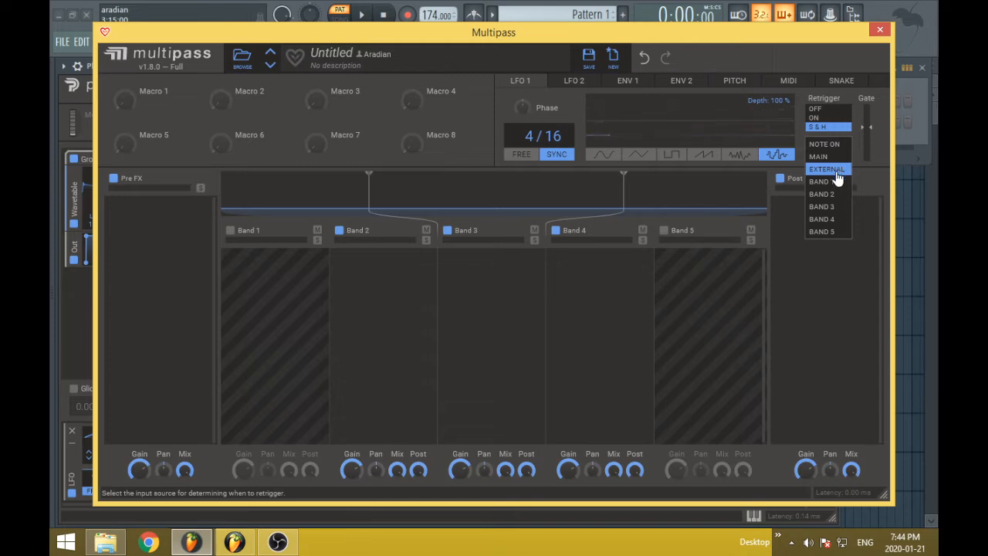
click(837, 171)
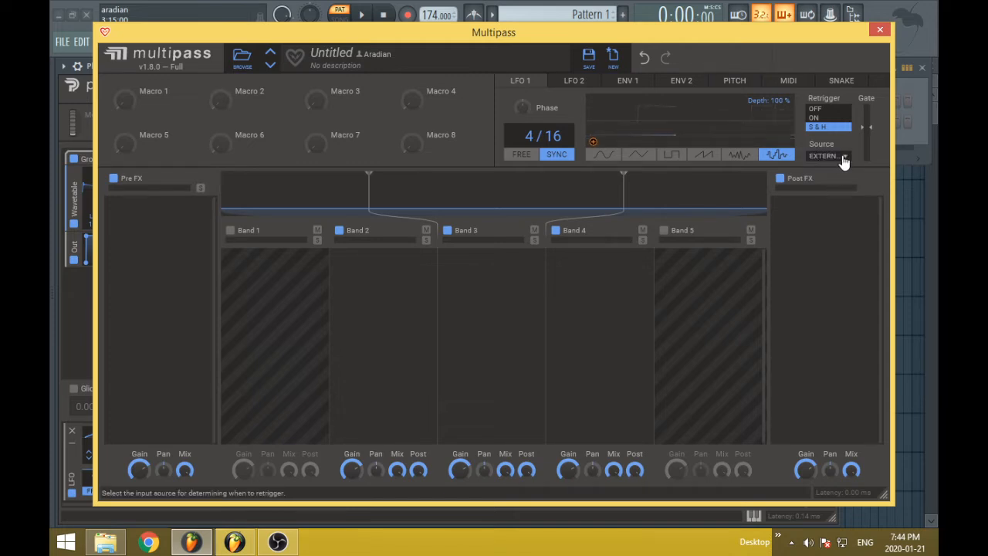
click(842, 161)
click(840, 170)
click(823, 157)
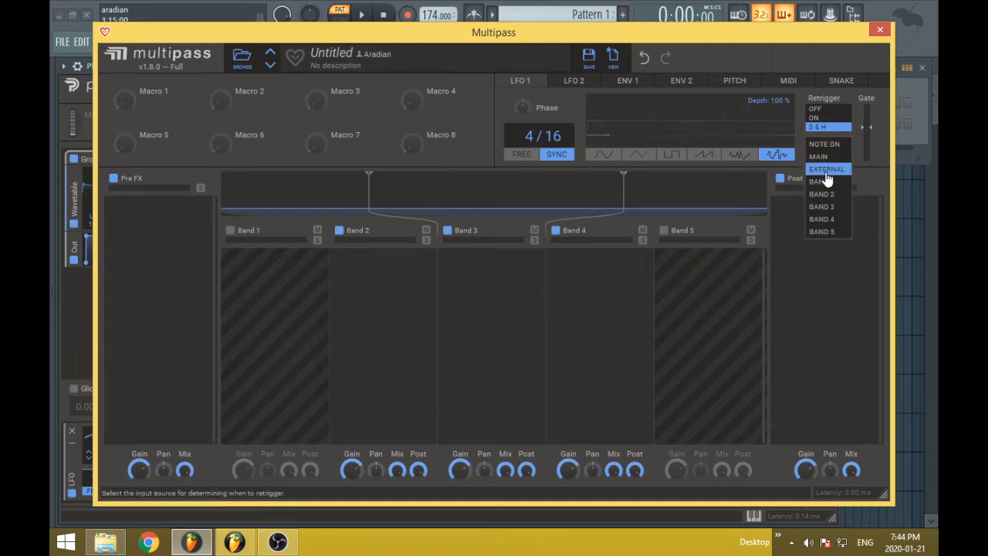
click(823, 169)
click(836, 157)
click(832, 183)
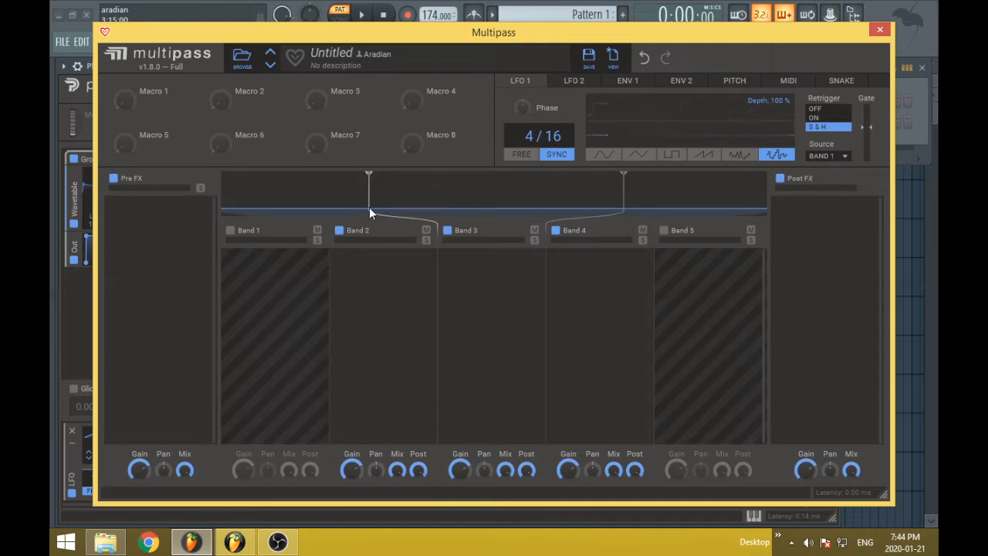
Move the two band splits inward, disable Band 4, and set the split between Bands 2 and 3 to 900 Hz
drag(369, 207, 437, 216)
drag(624, 199, 547, 206)
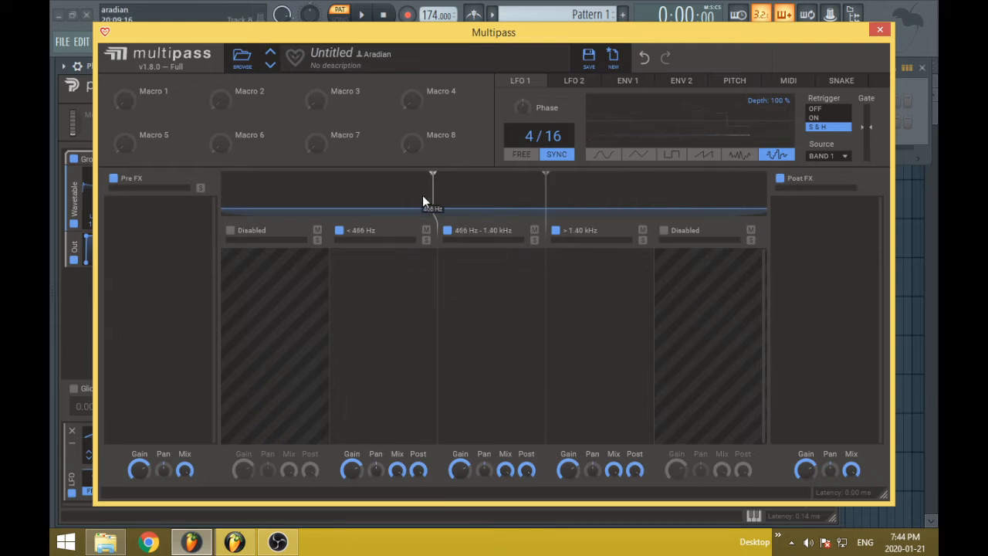
mouse_move(426, 201)
mouse_down()
mouse_move(409, 202)
mouse_move(498, 199)
mouse_up()
click(555, 231)
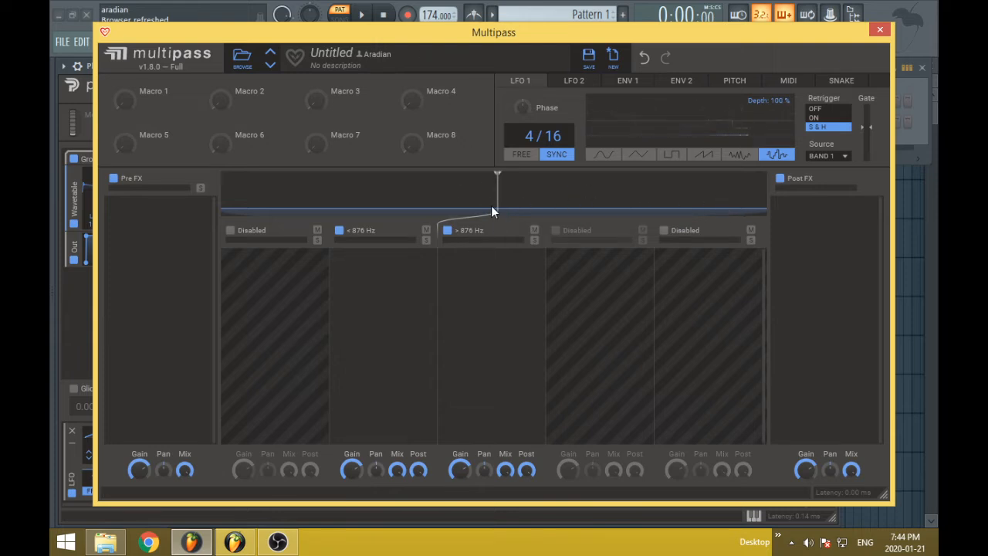
drag(494, 205, 501, 201)
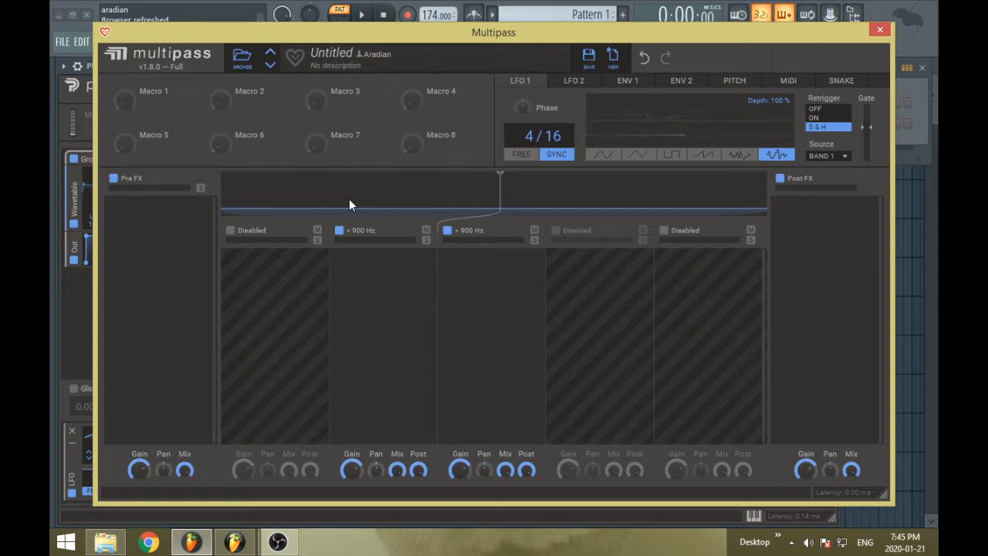
Set LFO 1's retrigger source to Band 2, and enable Bands 1, 4 and 5 with the second split at 677 Hz
click(824, 155)
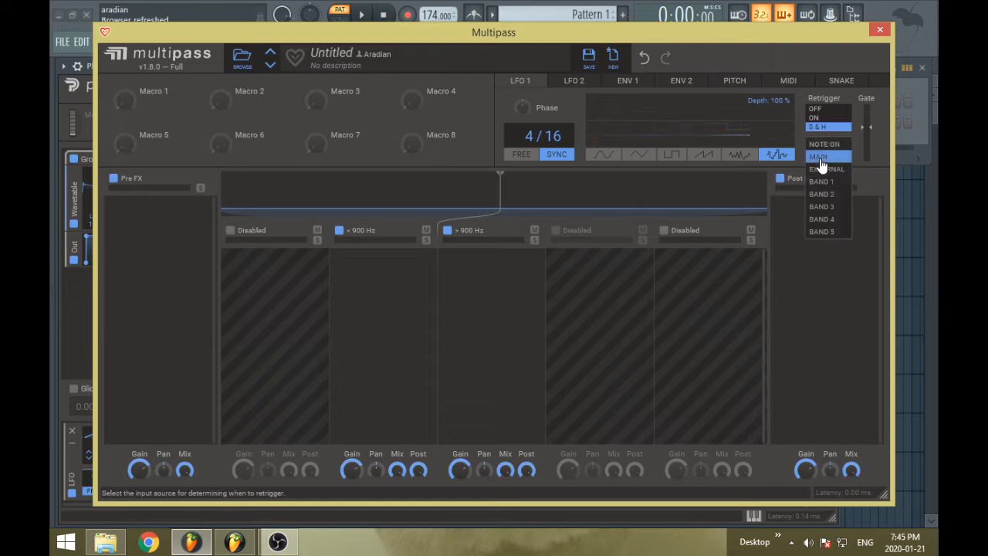
click(835, 194)
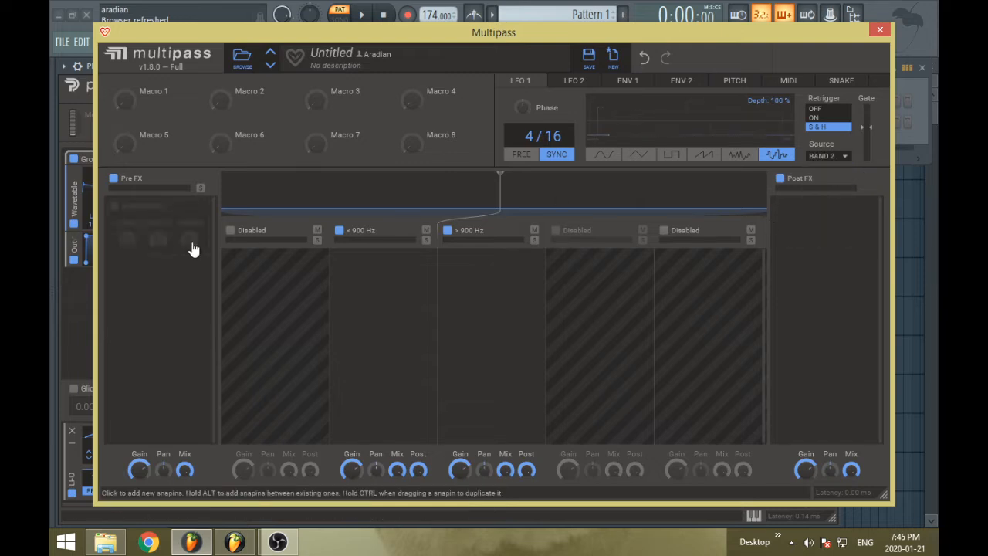
click(242, 233)
click(556, 231)
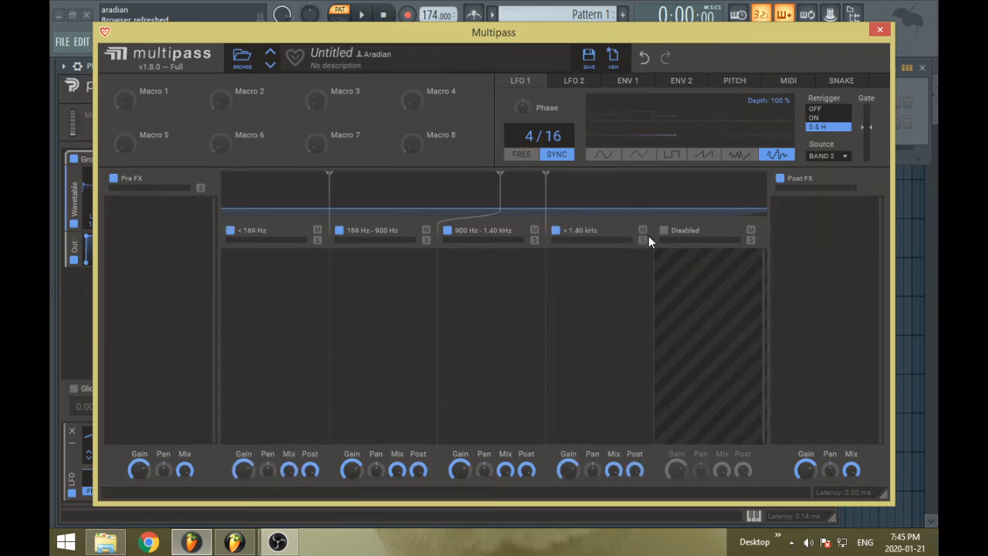
click(665, 231)
drag(511, 202, 471, 202)
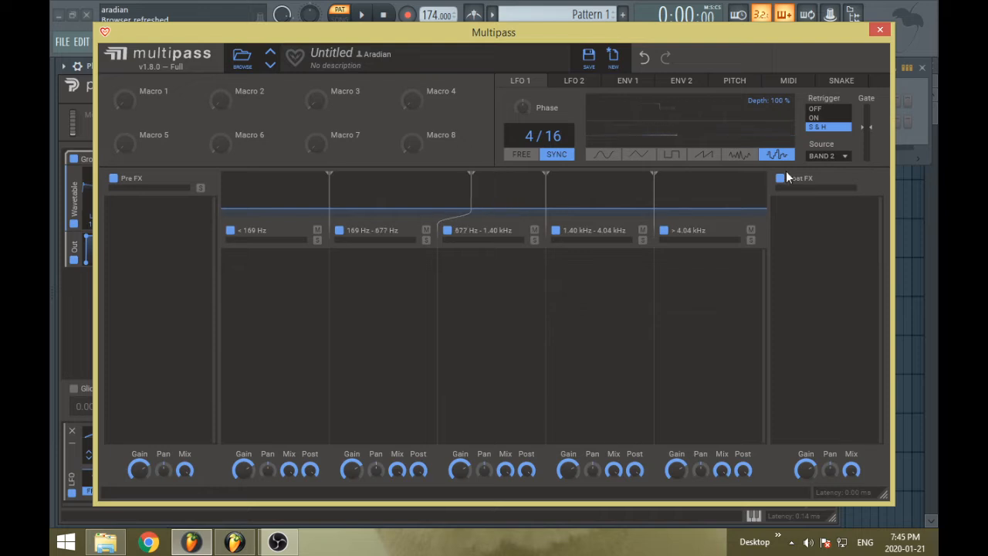
Set LFO 1's retrigger source to Band 5 and move the upper three band splits to 401 Hz, 1.84 kHz and 4.95 kHz
click(823, 155)
click(824, 231)
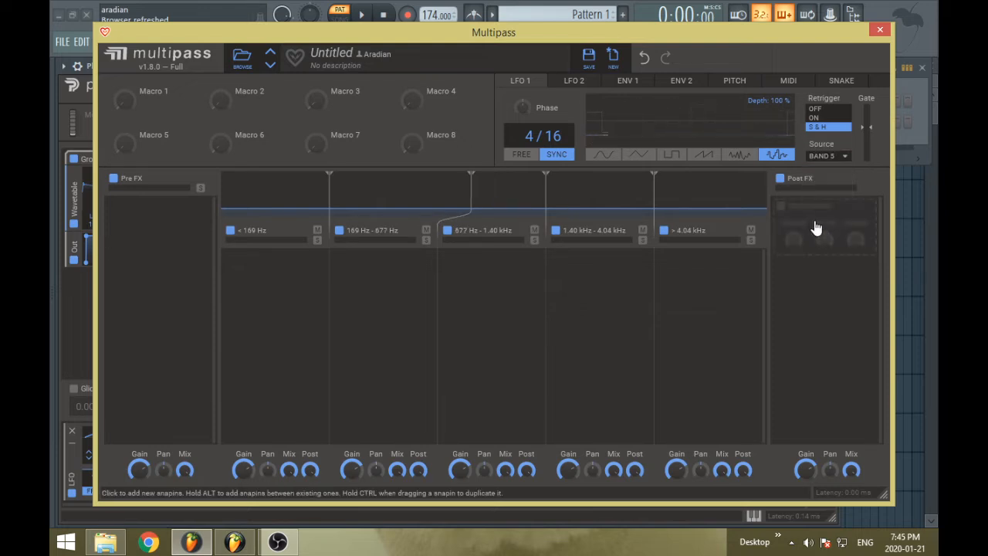
drag(655, 193, 675, 203)
drag(546, 203, 588, 204)
drag(471, 201, 512, 205)
drag(588, 198, 417, 199)
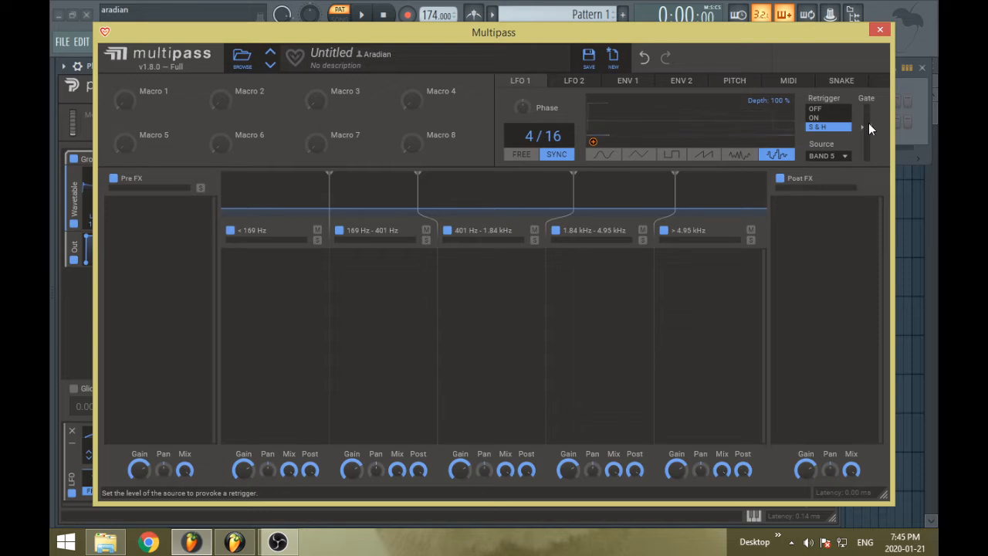
Lower LFO 1's retrigger gate to its minimum and display the settings of LFO 2
drag(868, 123, 868, 130)
drag(868, 129, 869, 169)
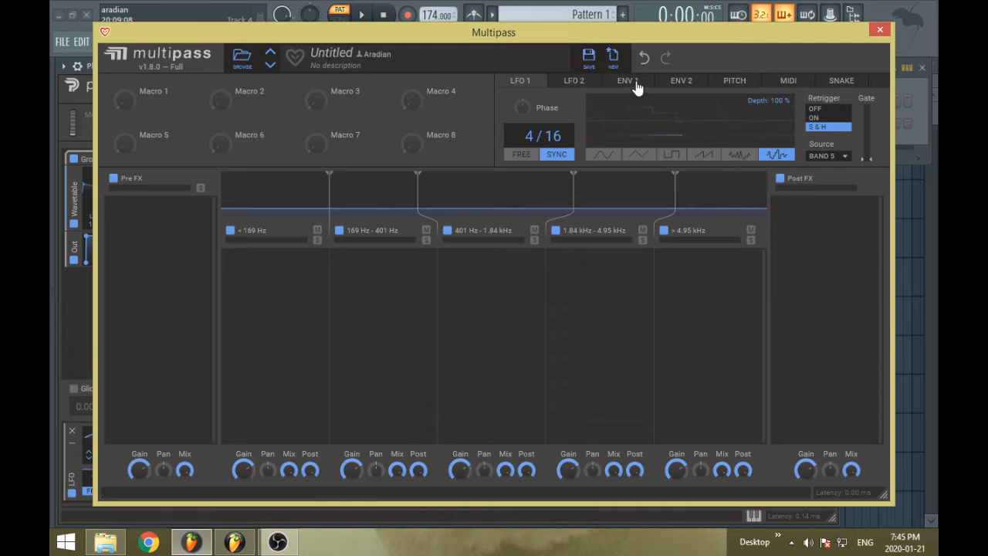
click(575, 85)
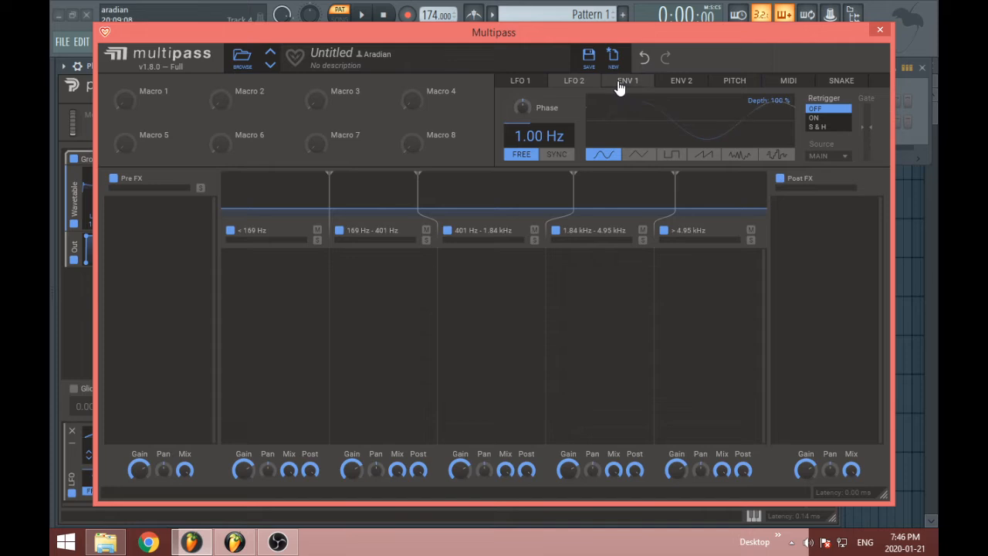
Open Envelope 1's settings and show which Multipass parameters it can modulate
click(618, 82)
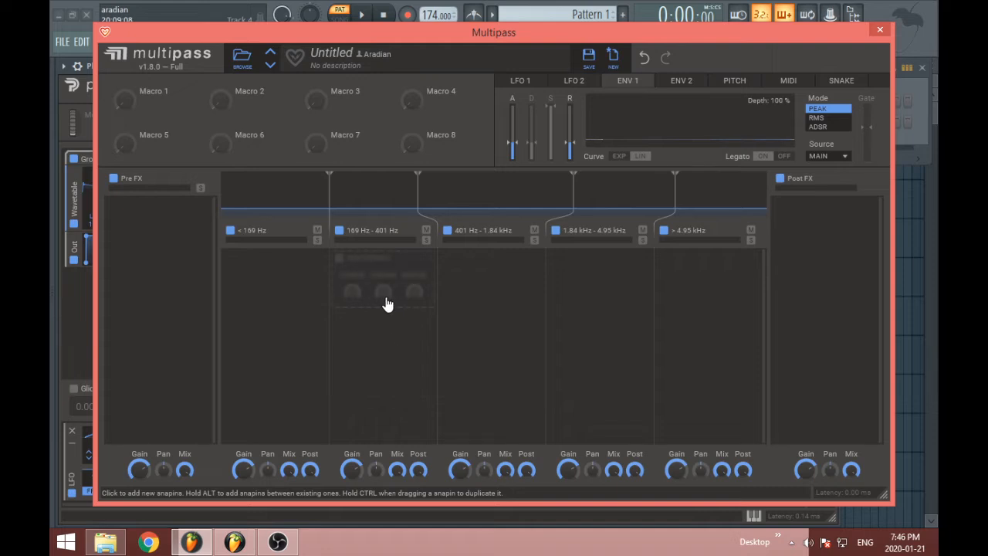
drag(595, 144, 594, 140)
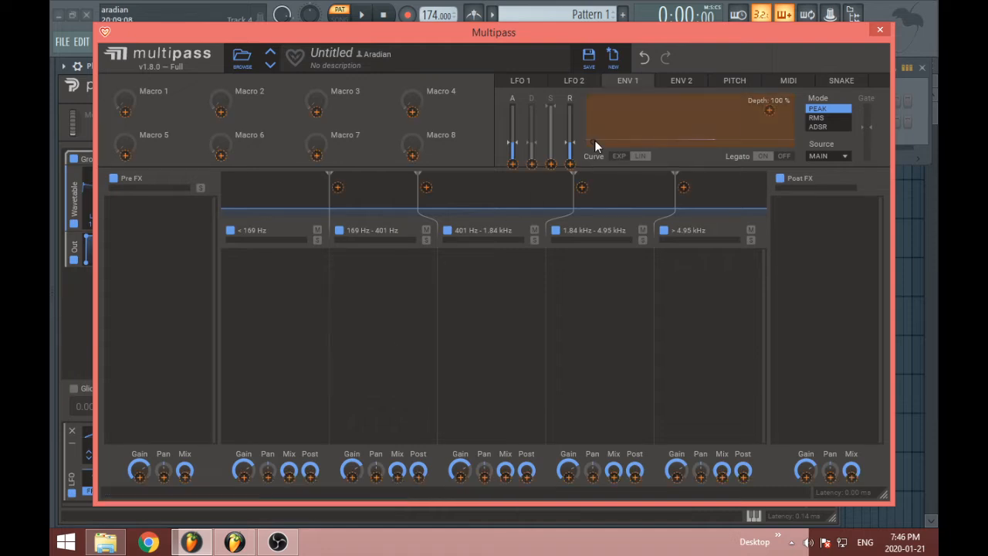
click(691, 419)
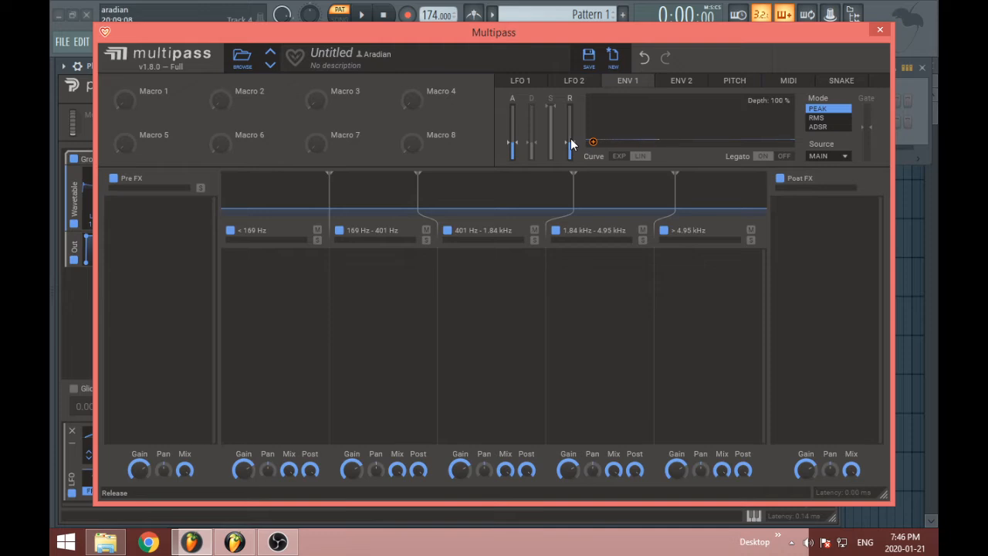
Shape Envelope 1 in ADSR mode with minimum attack, longer decay and release, and lower sustain, and return it to Peak mode
click(823, 127)
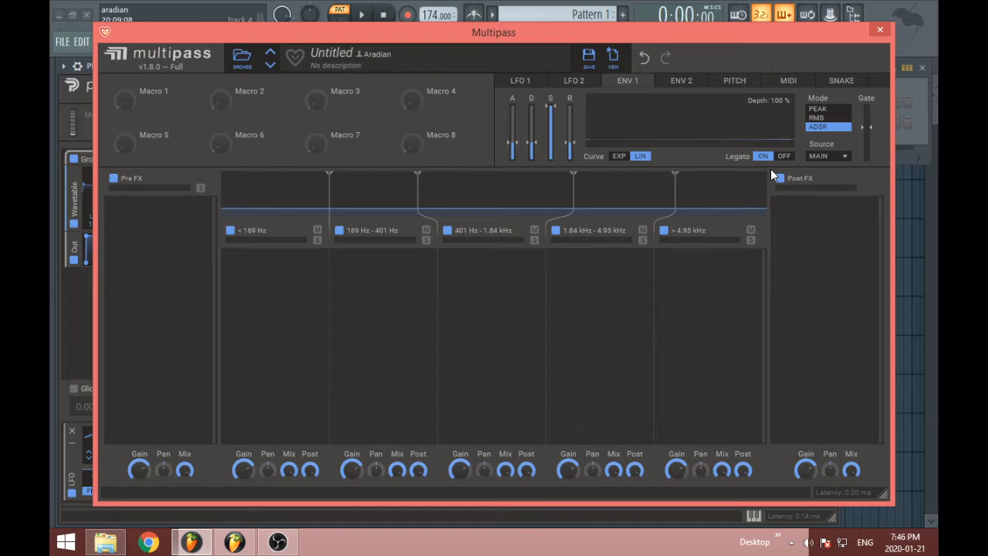
drag(514, 142, 513, 178)
mouse_move(538, 144)
mouse_down()
mouse_move(530, 126)
mouse_move(550, 135)
mouse_up()
click(837, 118)
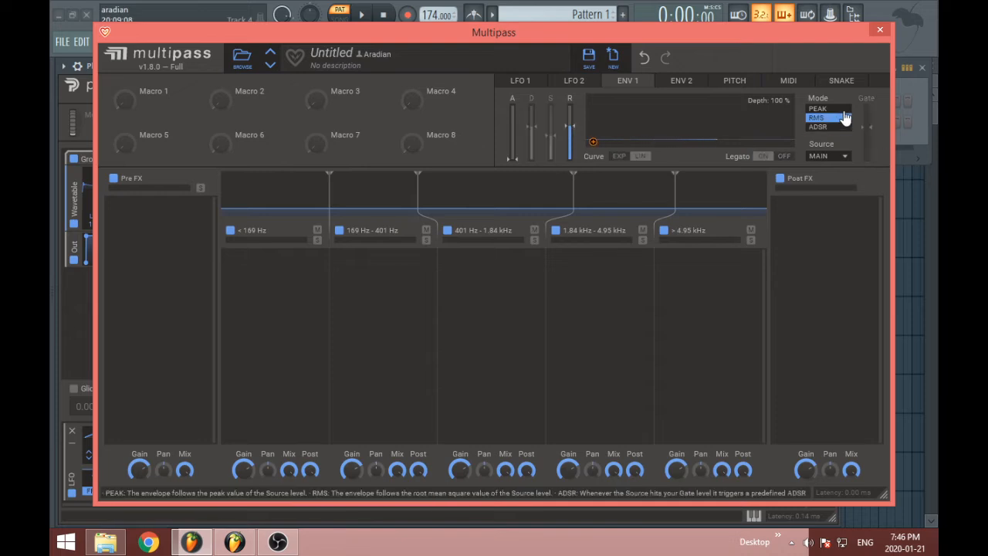
click(838, 108)
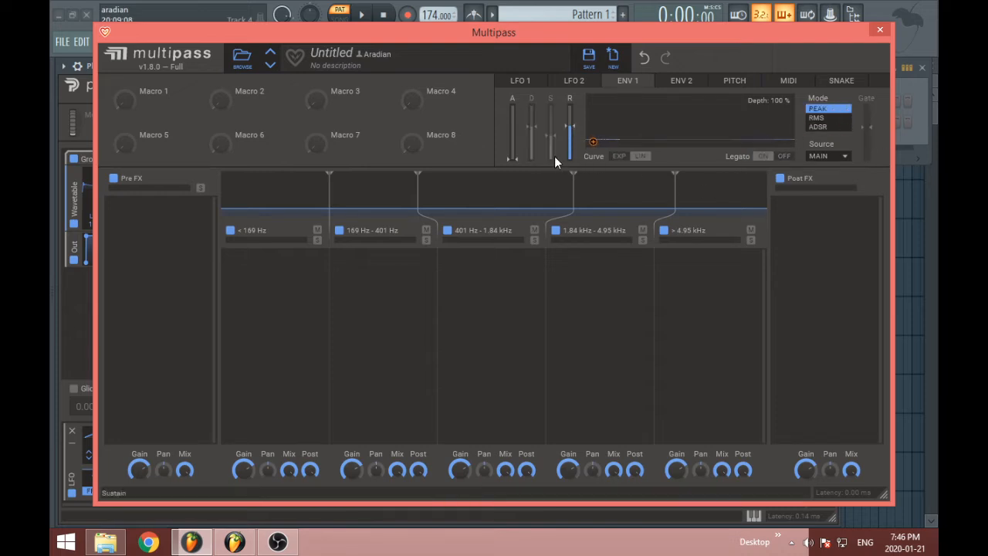
Shorten Envelope 1's release, keep its attack at minimum, and compare RMS mode with Peak mode
drag(513, 157, 550, 123)
mouse_move(517, 157)
mouse_down()
mouse_move(523, 135)
mouse_move(522, 148)
mouse_up()
drag(572, 125, 572, 136)
drag(511, 152, 515, 163)
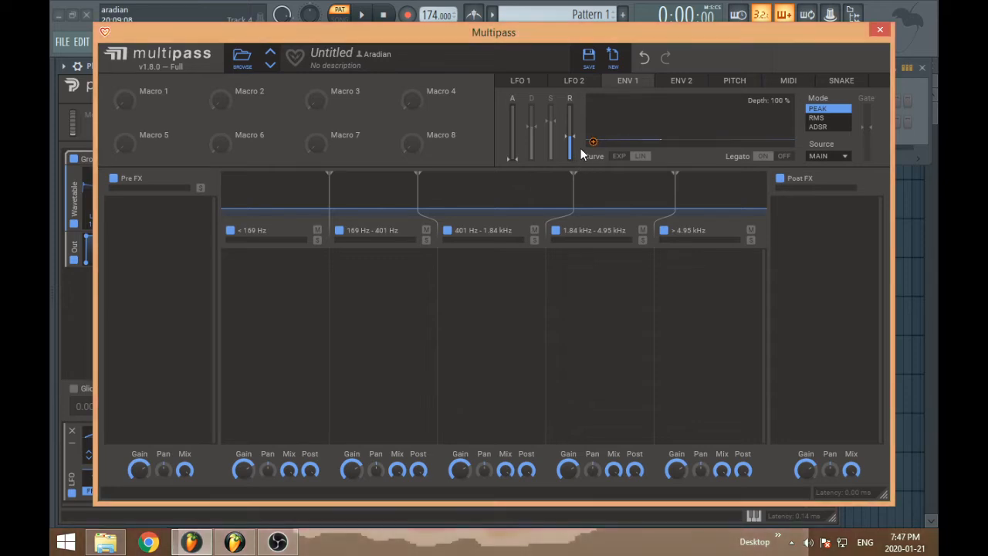
click(835, 118)
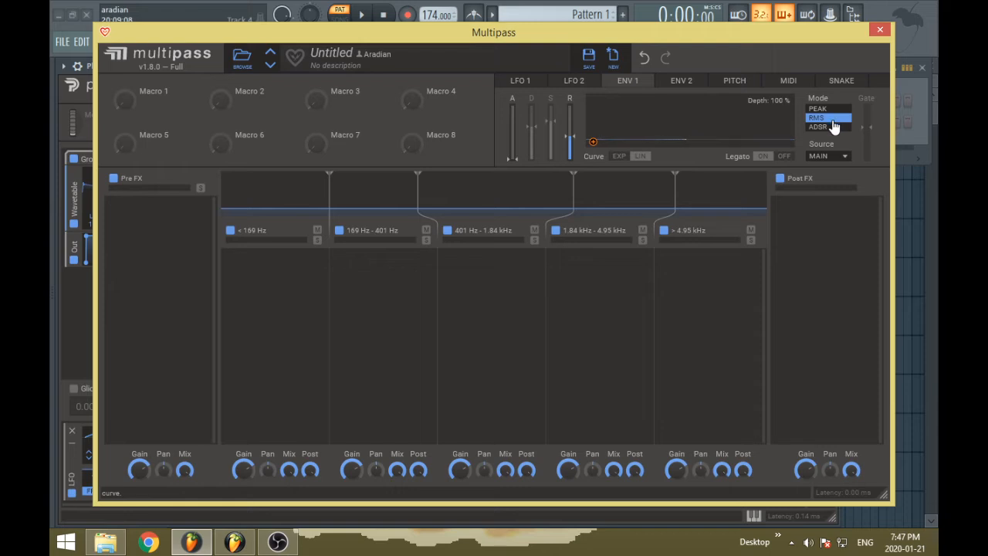
click(831, 111)
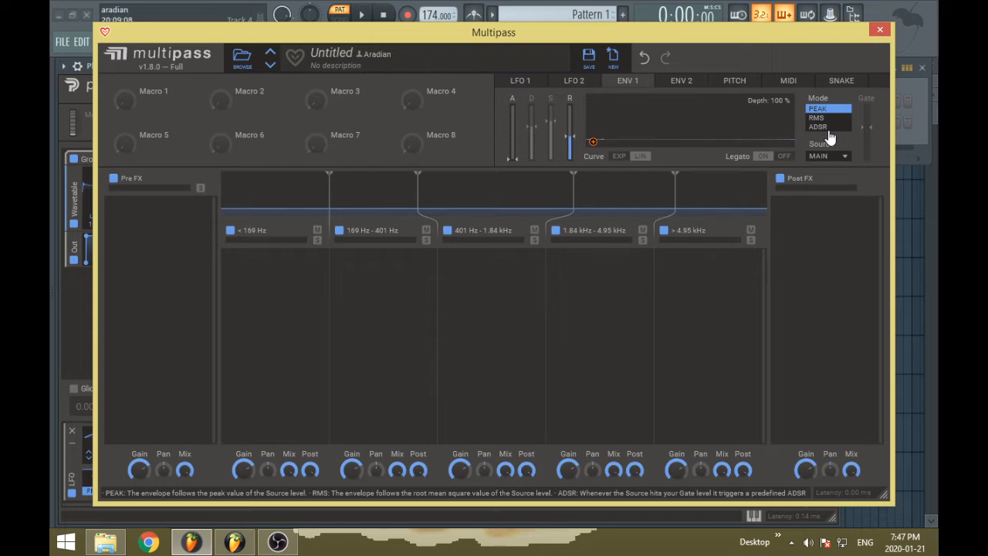
View Envelope 1's available input sources and set its curve to EXP
click(837, 157)
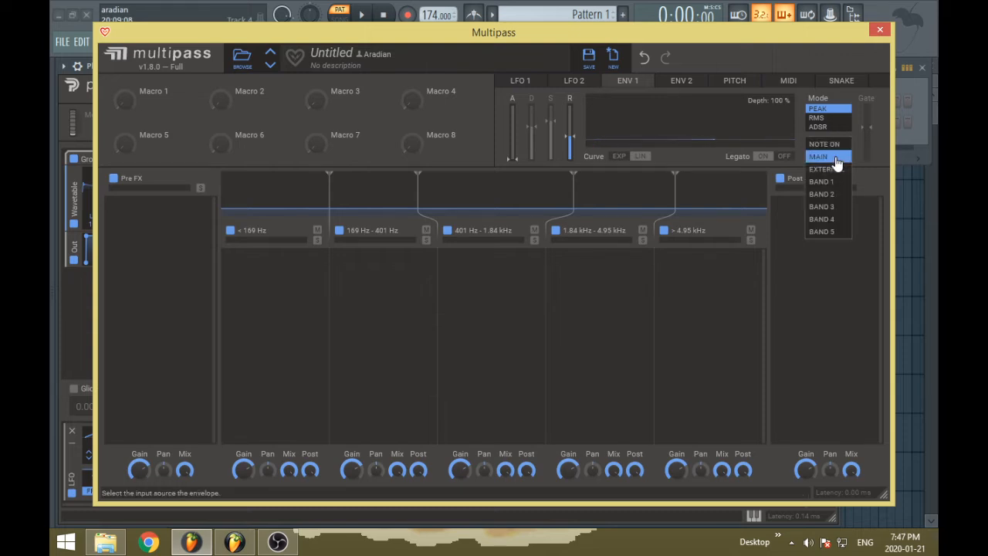
click(699, 159)
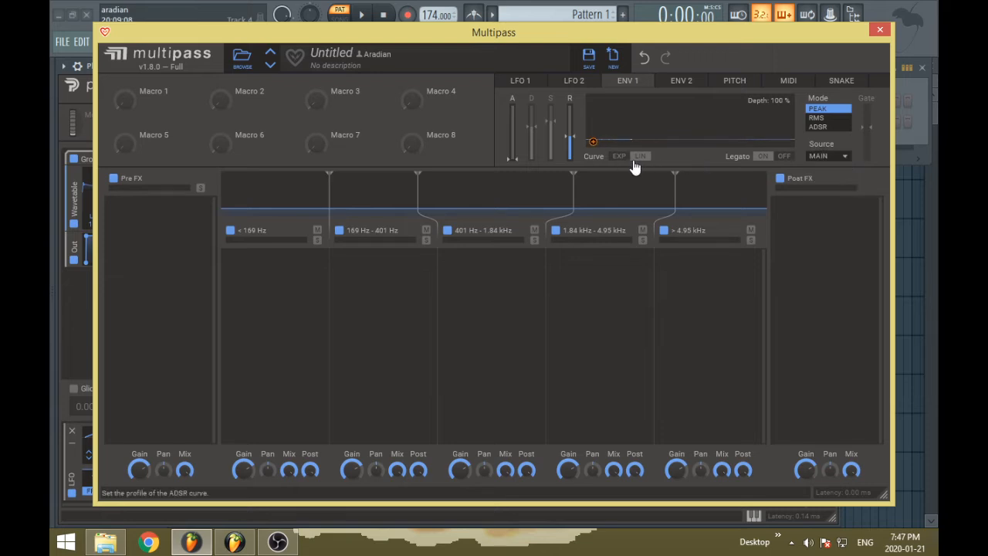
click(620, 157)
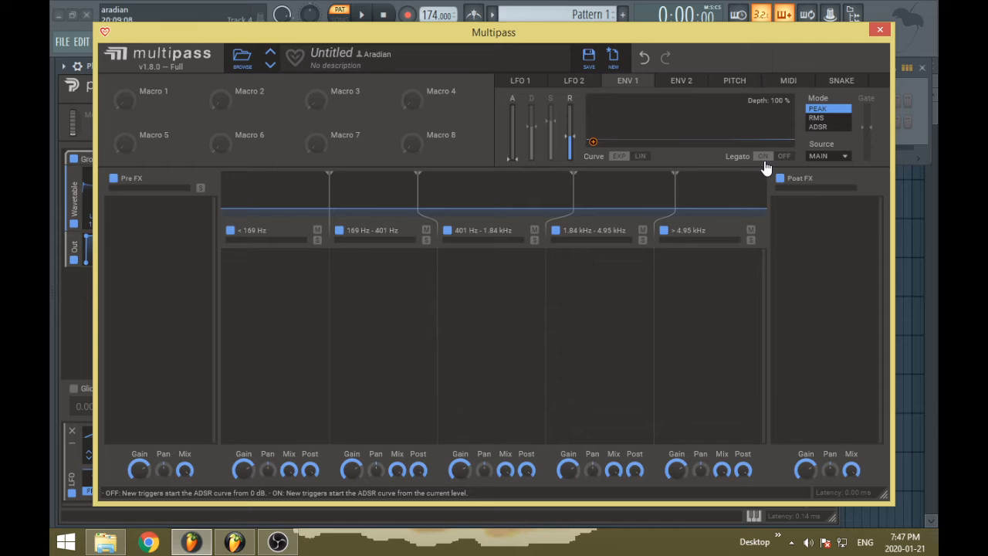
Try ADSR and RMS modes on Envelope 1, return it to Peak, and turn Legato off
click(823, 127)
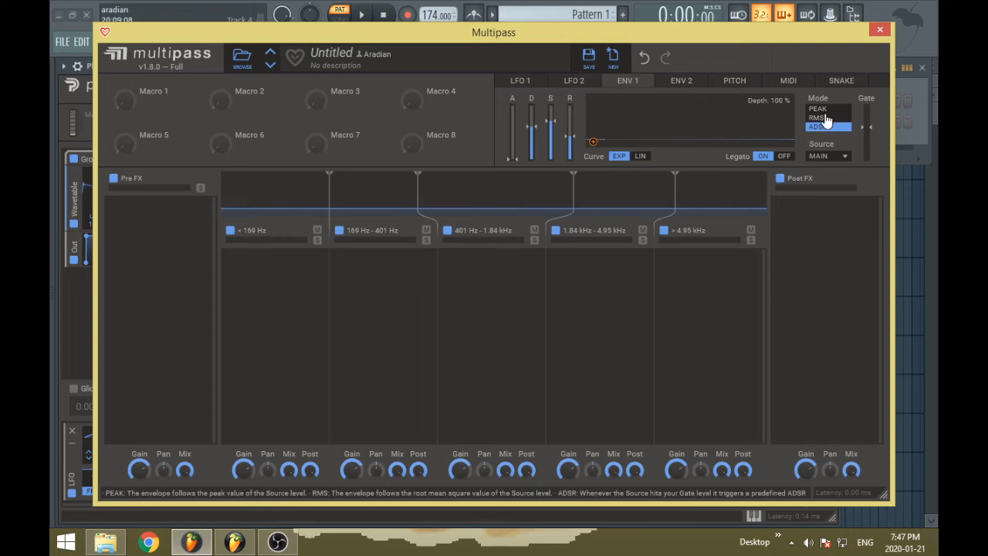
click(823, 118)
click(826, 108)
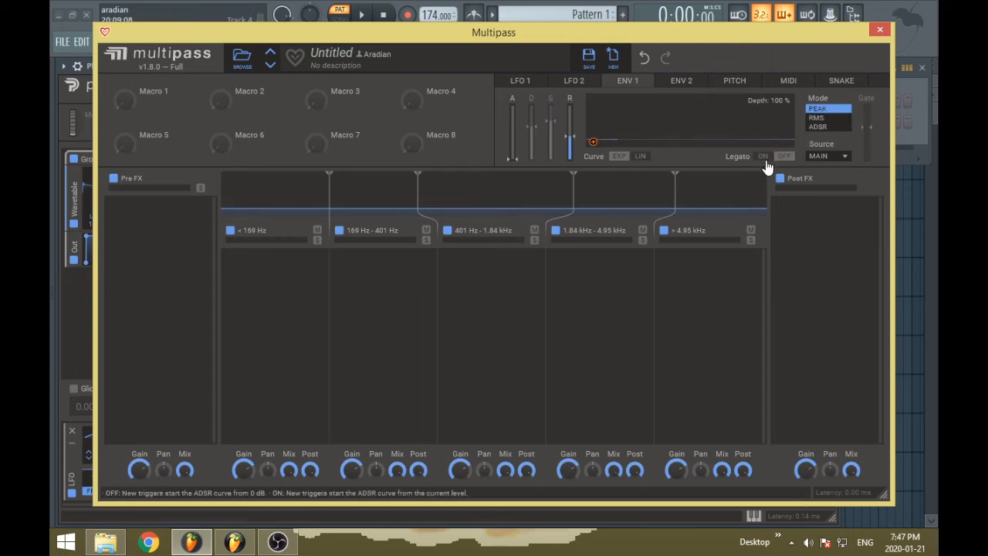
Compare ADSR and RMS modes on Envelope 1, leave it in ADSR mode, and turn Legato on
click(837, 128)
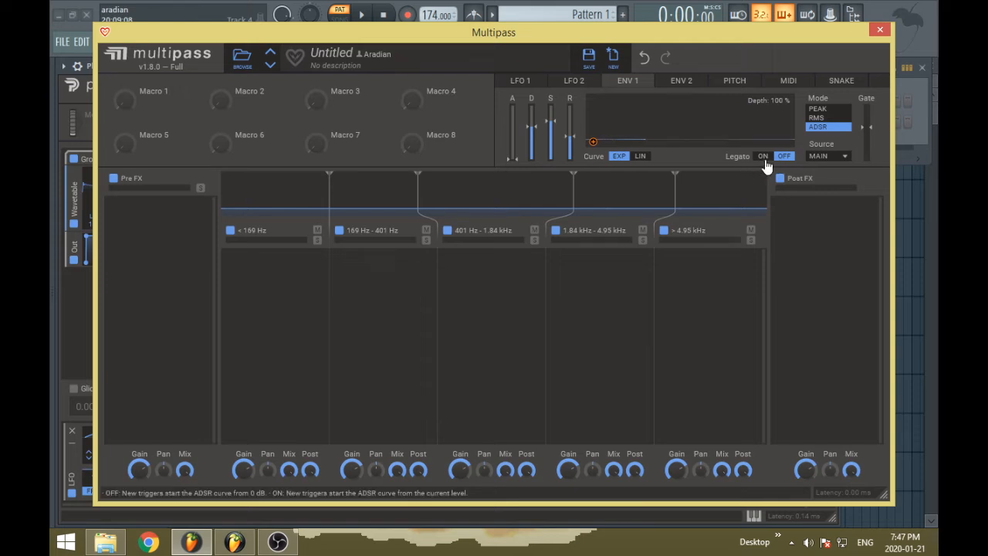
click(839, 119)
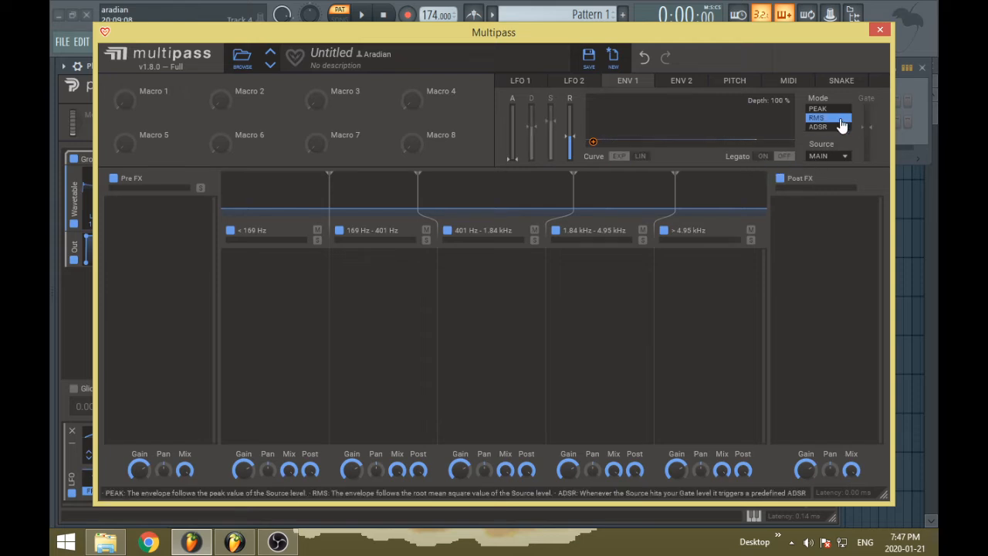
click(842, 126)
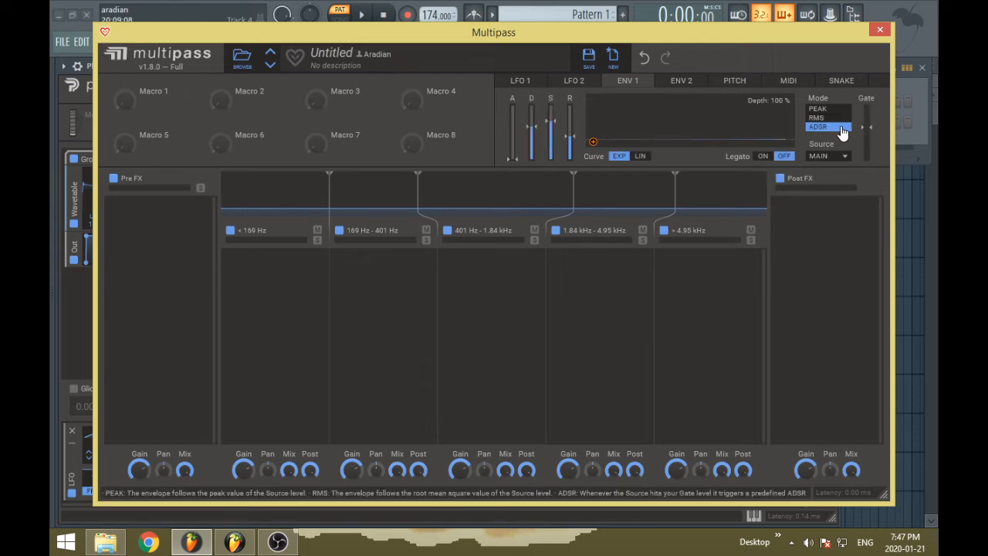
click(762, 156)
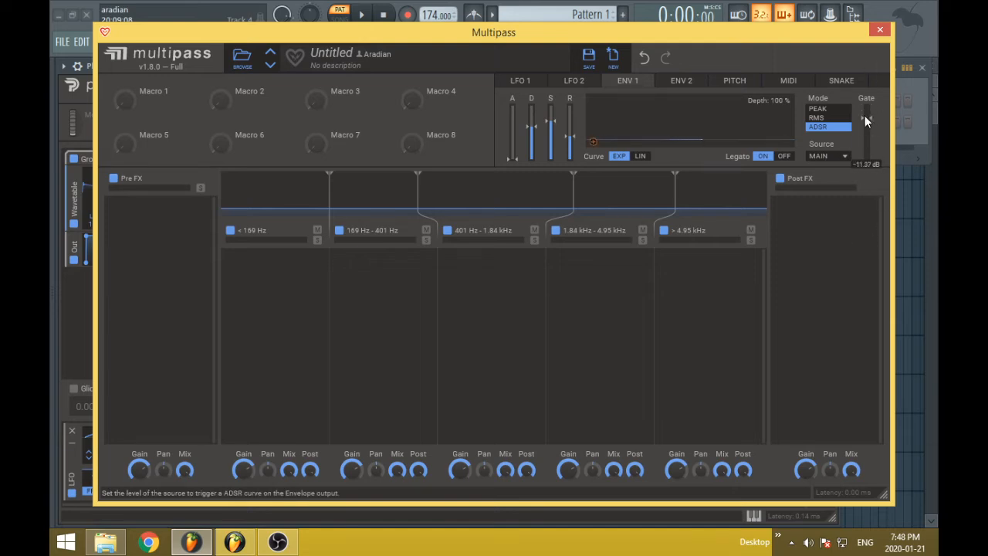
Show Envelope 2 briefly, open the pitch tracker, and narrow its tracking range by moving both limits inward
click(682, 81)
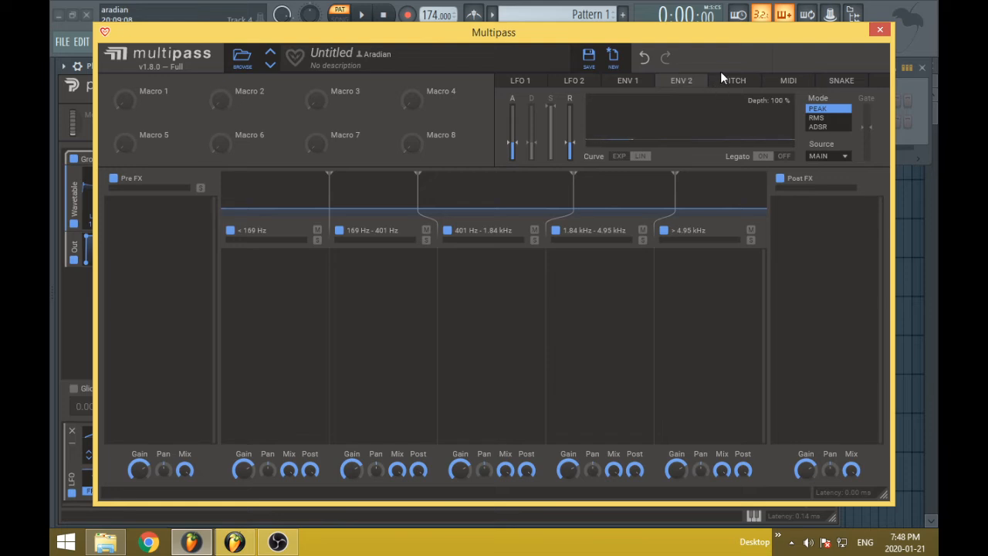
click(738, 89)
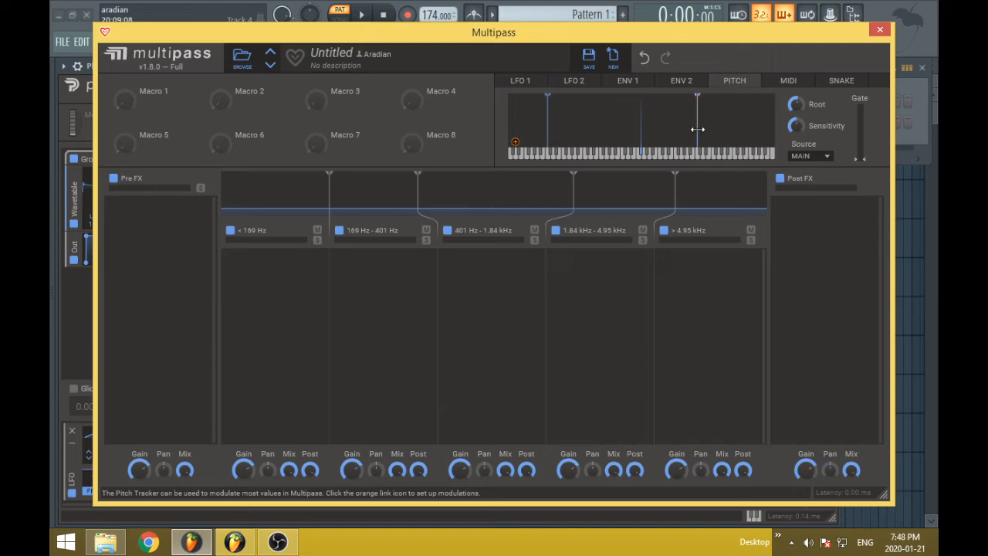
mouse_move(697, 129)
mouse_down()
mouse_move(754, 128)
mouse_move(710, 132)
mouse_up()
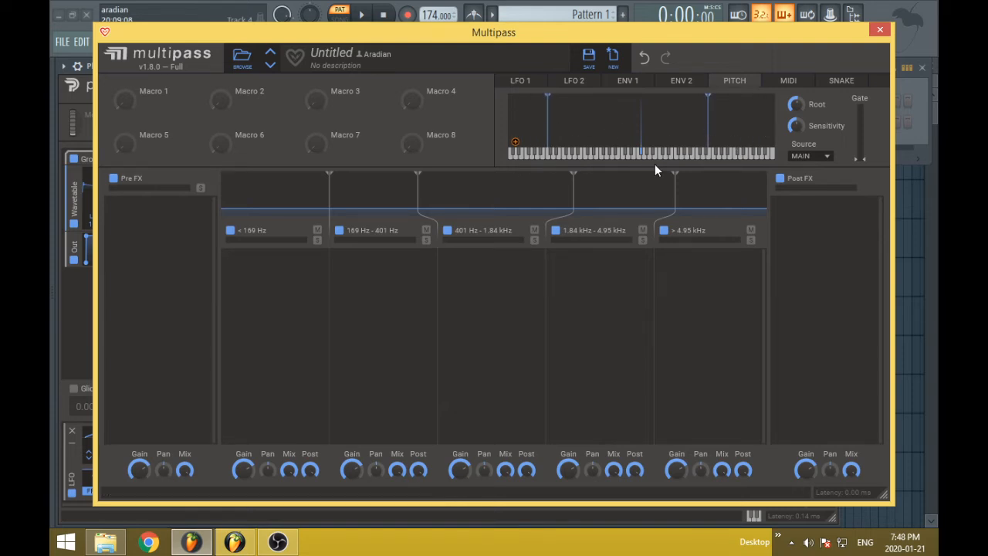
mouse_move(546, 126)
mouse_down()
mouse_move(560, 123)
mouse_move(550, 124)
mouse_up()
mouse_move(703, 137)
mouse_down()
mouse_move(671, 133)
mouse_move(717, 132)
mouse_up()
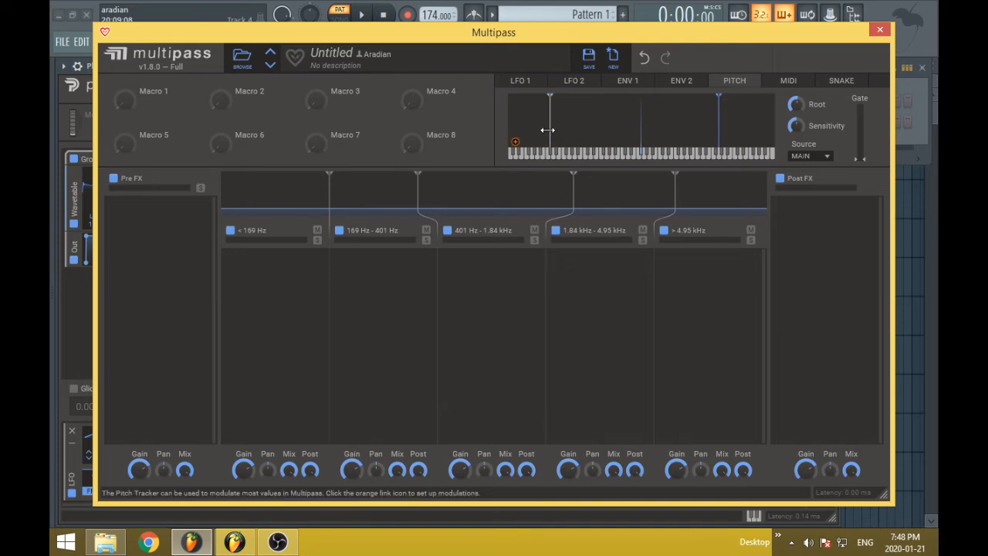
drag(550, 128, 589, 128)
mouse_move(722, 133)
mouse_down()
mouse_move(675, 132)
mouse_move(690, 129)
mouse_up()
Keep MAIN as the pitch tracker's source and adjust its Root, Sensitivity and Gate, leaving Sensitivity higher
click(821, 158)
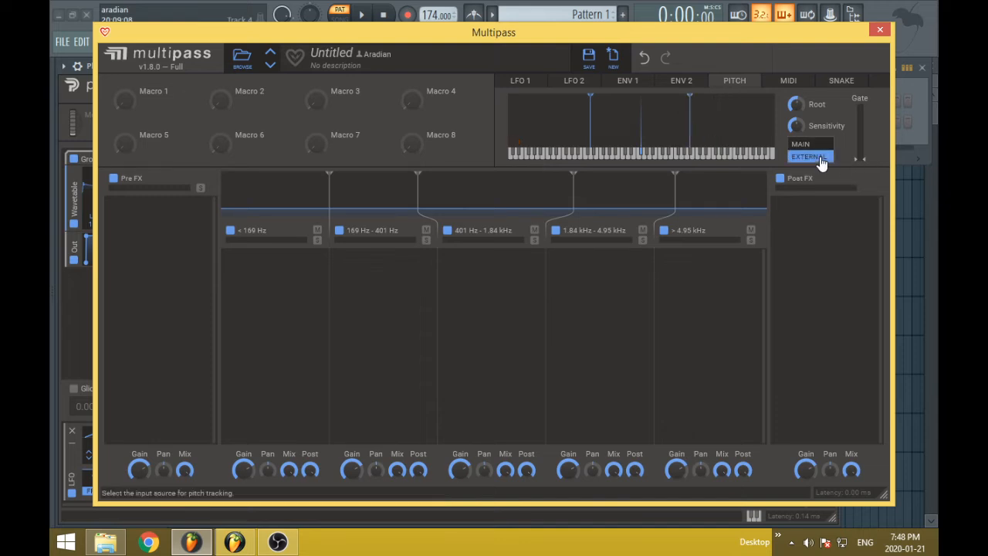
click(841, 155)
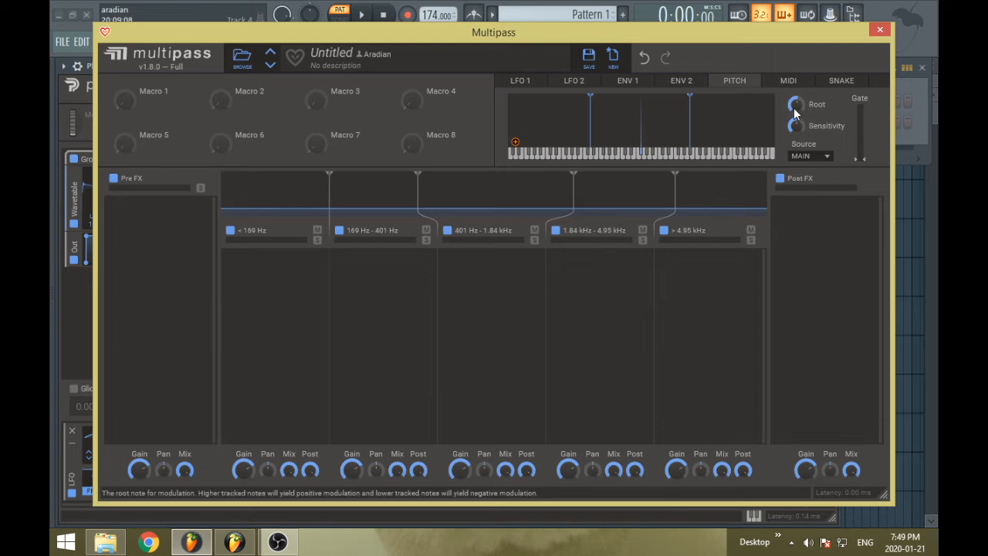
drag(803, 102, 798, 131)
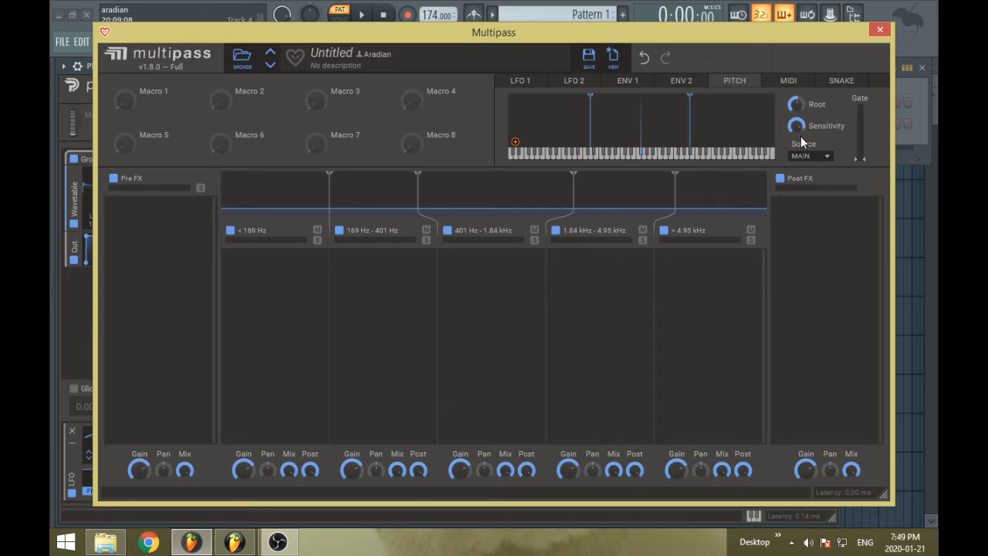
drag(798, 128, 800, 137)
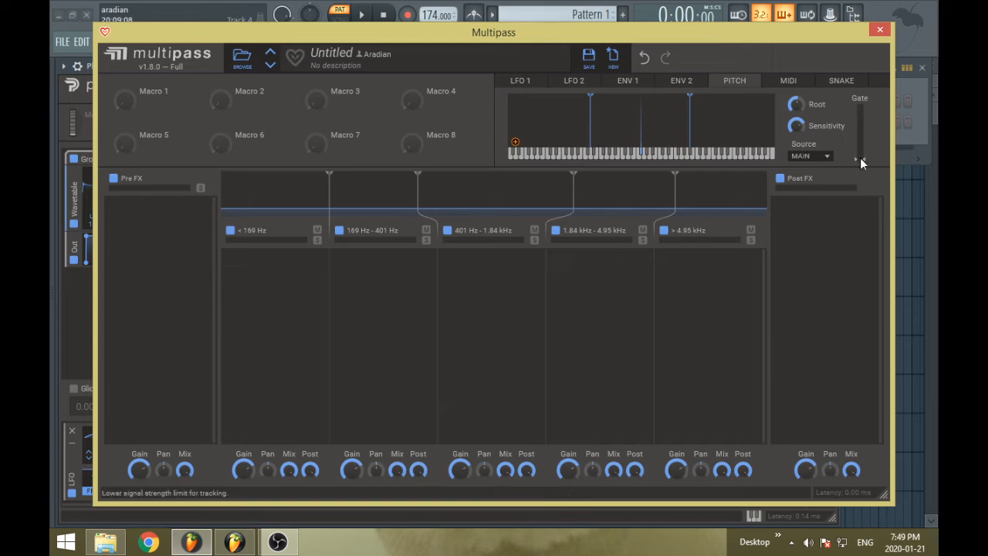
drag(863, 154, 863, 127)
Try the MIDI Pitch and Mod wheels across their ranges, raising Pitch to 100 % and returning both to rest
click(788, 81)
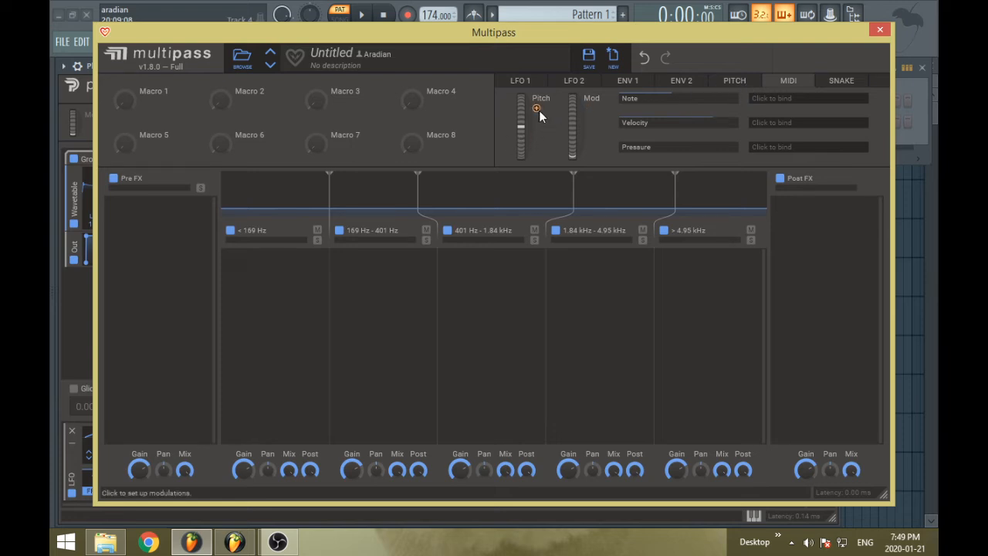
drag(517, 140, 512, 100)
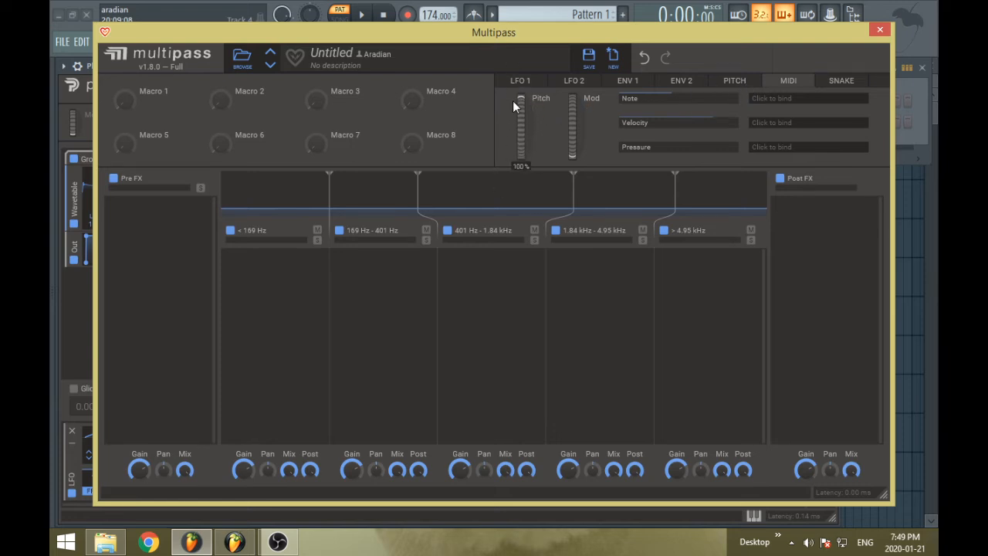
drag(566, 146, 579, 102)
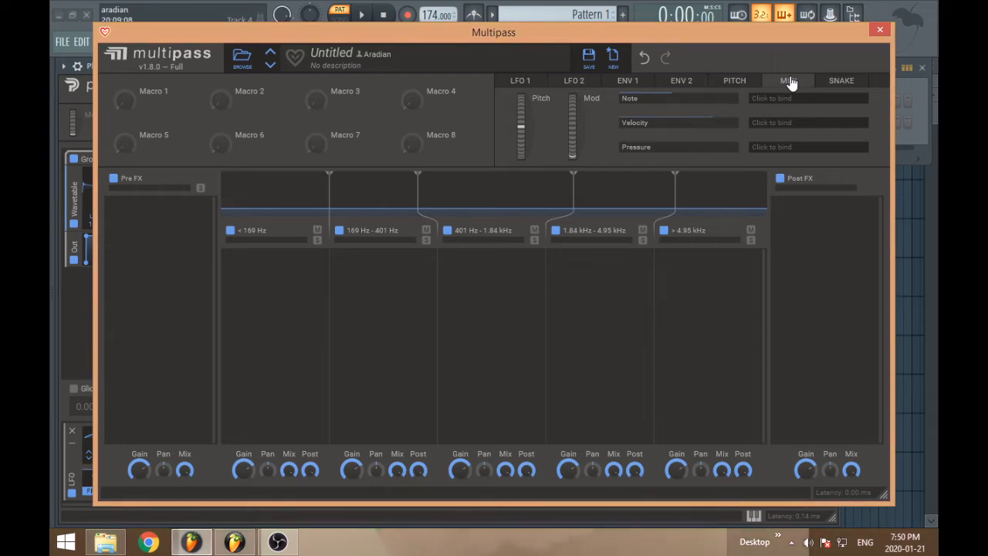
drag(566, 163, 532, 123)
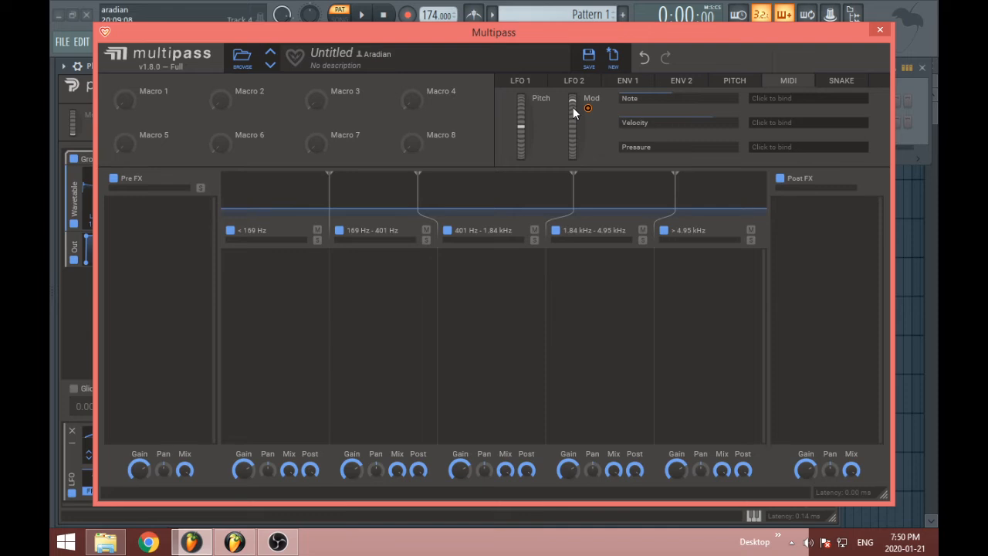
drag(573, 107, 574, 128)
drag(521, 126, 524, 151)
mouse_move(523, 129)
mouse_down()
mouse_move(522, 154)
mouse_move(523, 140)
mouse_up()
drag(573, 128, 568, 184)
drag(573, 138, 521, 165)
drag(524, 133, 522, 138)
drag(569, 91, 563, 152)
Examine the MIDI Note, Velocity and Pressure modulation sources and compare them with the pitch tracker
drag(622, 108, 738, 94)
click(744, 85)
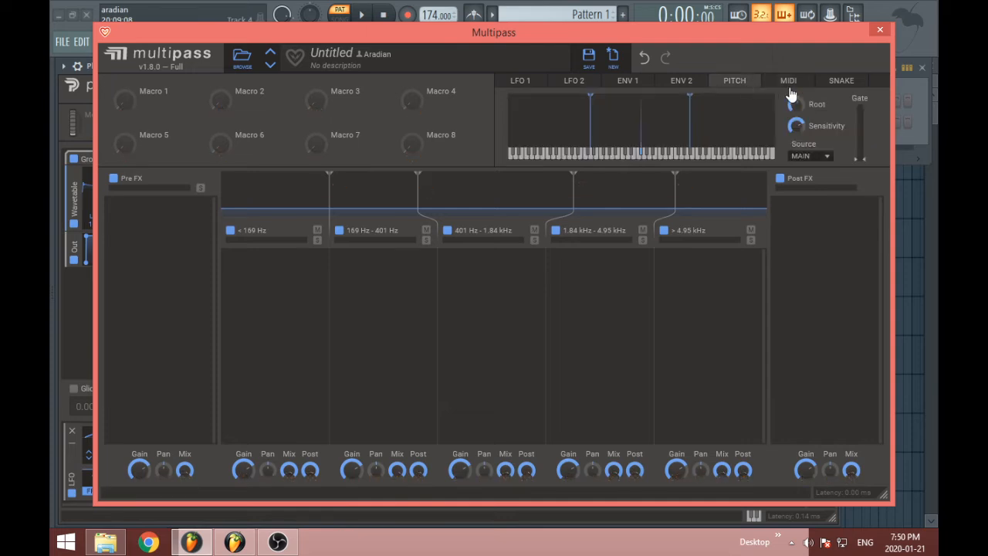
click(789, 87)
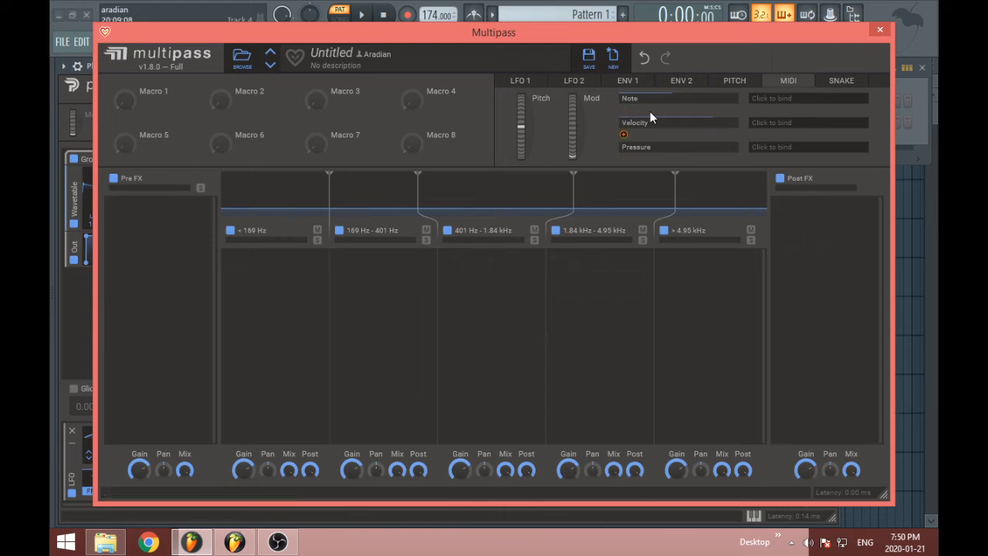
drag(626, 107, 569, 471)
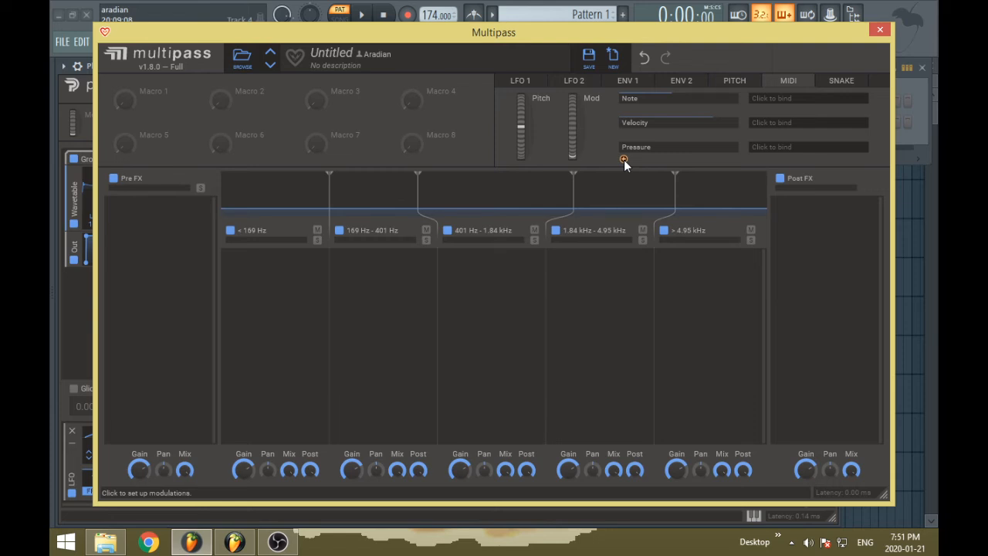
mouse_move(624, 160)
mouse_down()
mouse_move(696, 163)
mouse_move(602, 154)
mouse_up()
View the Snake game page, start modulation assignment from Macro 4, and return to LFO 1
click(832, 83)
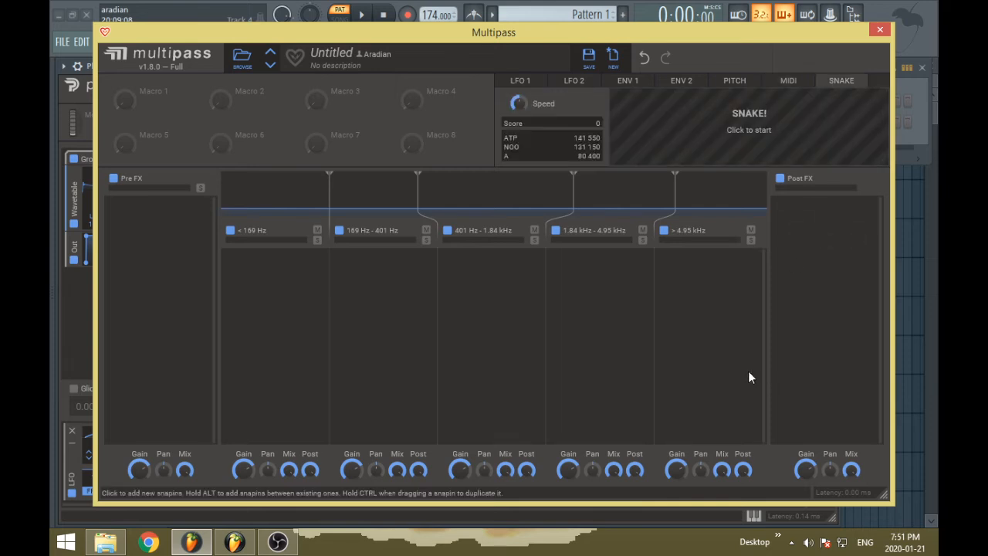
drag(432, 104, 472, 144)
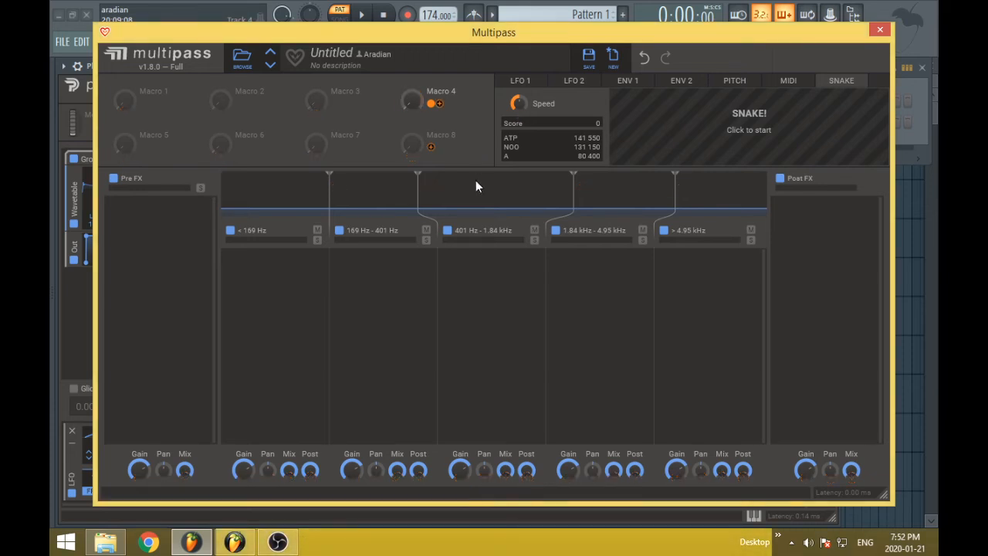
click(521, 81)
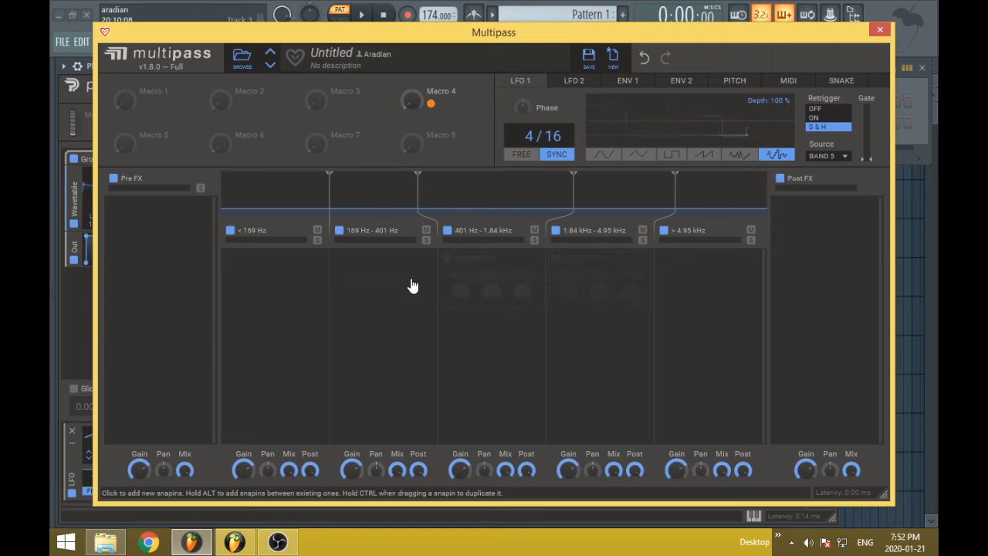
Move the four band splits to about 138 Hz, 302 Hz, 871 Hz and 4.82 kHz
drag(329, 207, 311, 208)
drag(418, 195, 389, 193)
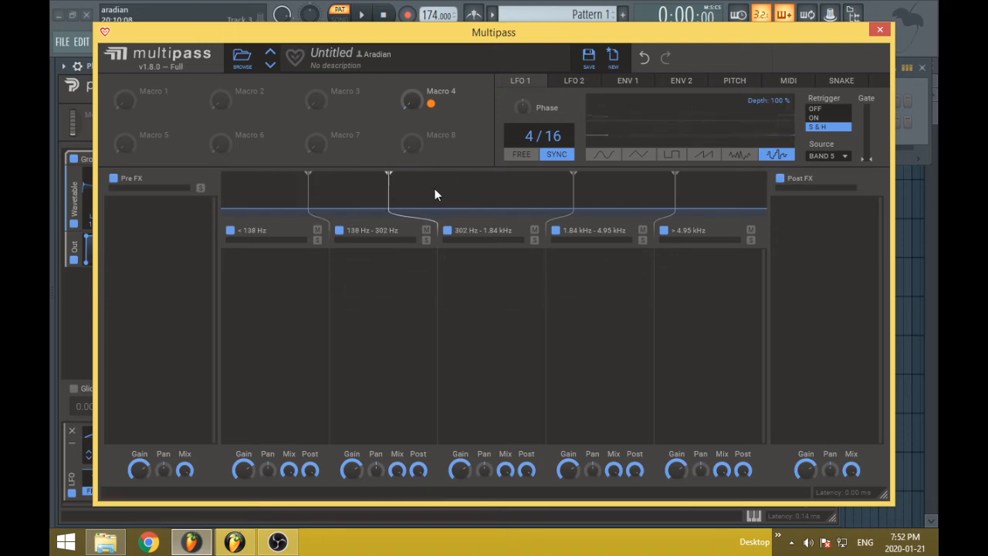
mouse_move(573, 190)
mouse_down()
mouse_move(493, 190)
mouse_move(570, 192)
mouse_up()
mouse_move(660, 199)
mouse_down()
mouse_move(727, 194)
mouse_move(672, 194)
mouse_up()
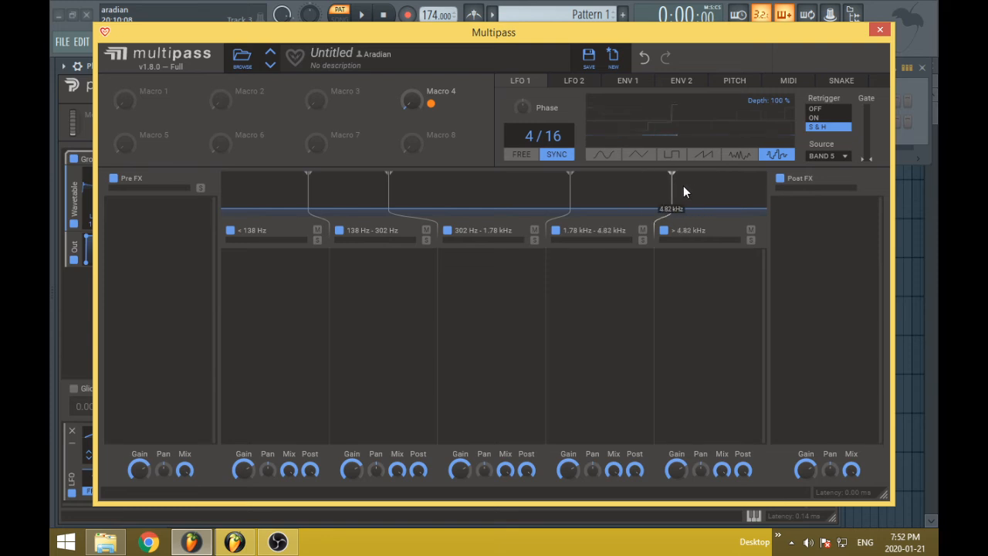
drag(570, 197, 496, 206)
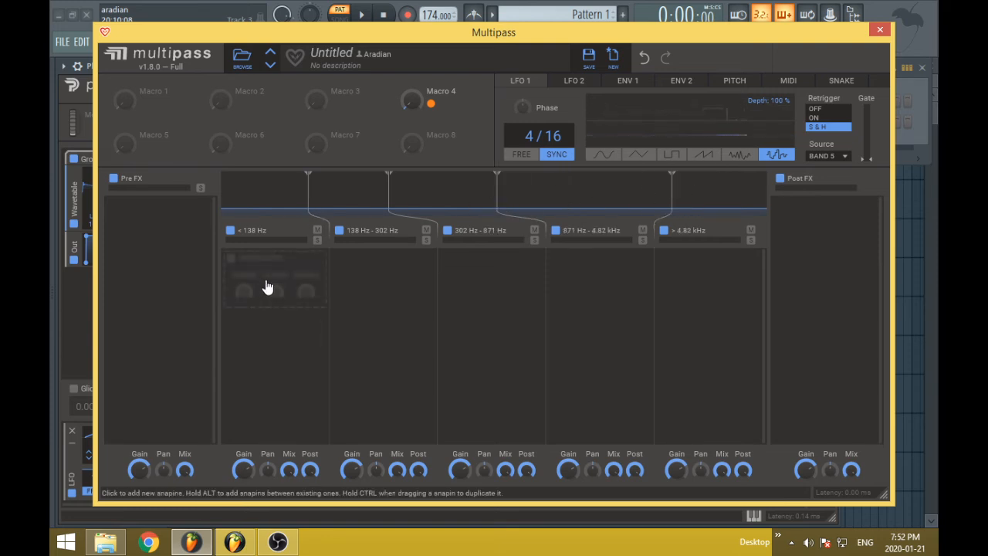
Reposition the first three band splits to about 183 Hz, 802 Hz and 1.45 kHz
drag(311, 202, 432, 202)
drag(496, 202, 550, 202)
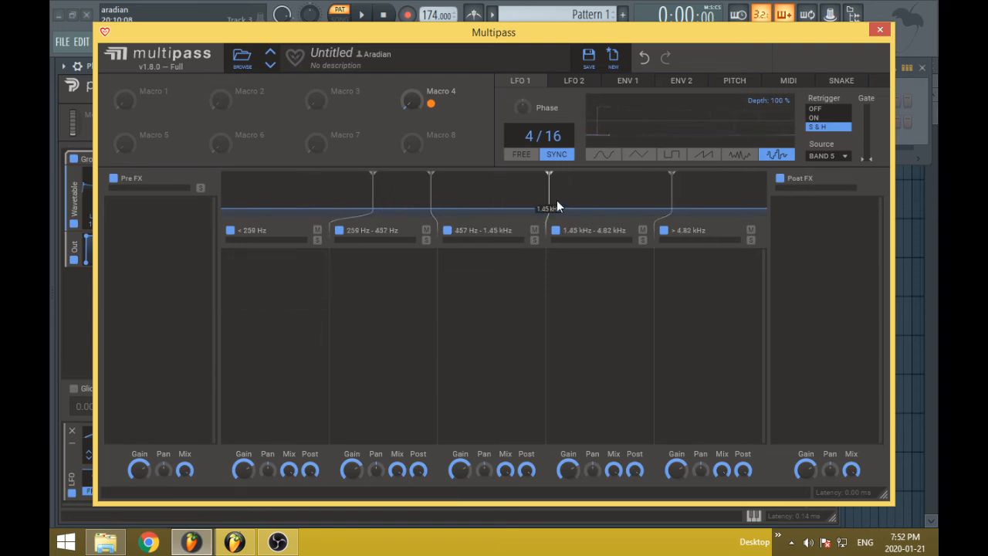
drag(373, 194, 330, 194)
drag(430, 197, 487, 203)
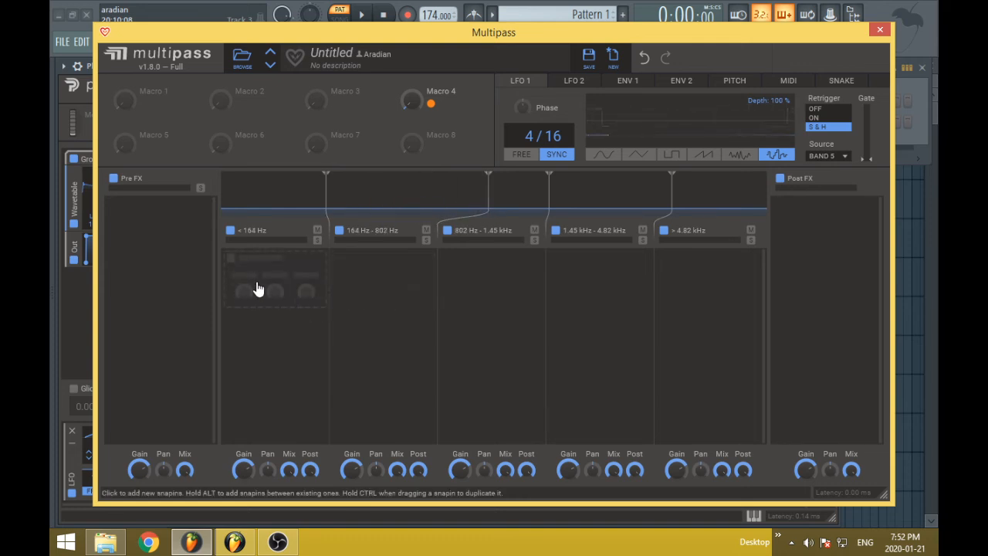
mouse_move(325, 206)
mouse_down()
mouse_move(420, 203)
mouse_move(297, 205)
mouse_move(344, 216)
mouse_move(320, 222)
mouse_move(337, 207)
mouse_up()
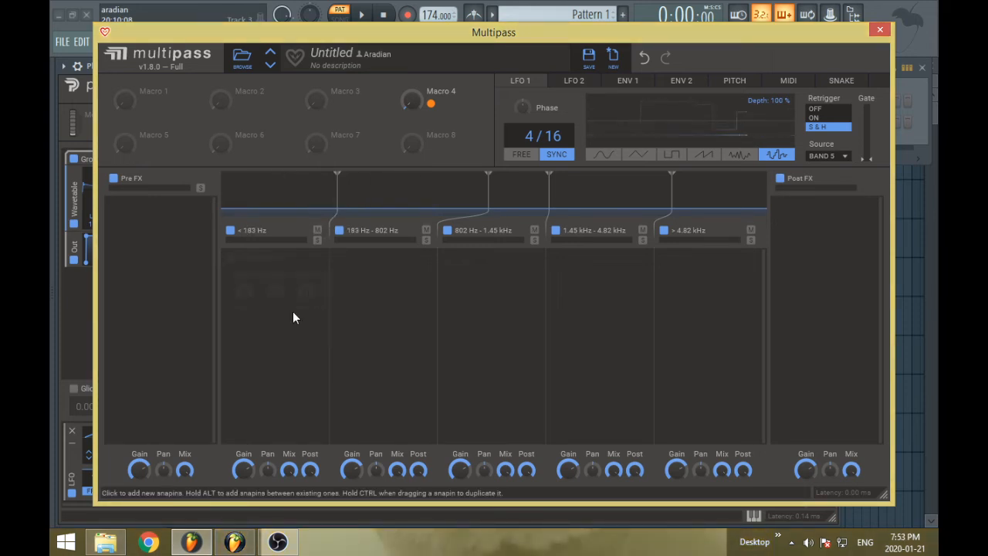
Disable bands 2 through 5 so one band covers everything, and enable them all again
click(338, 230)
click(556, 231)
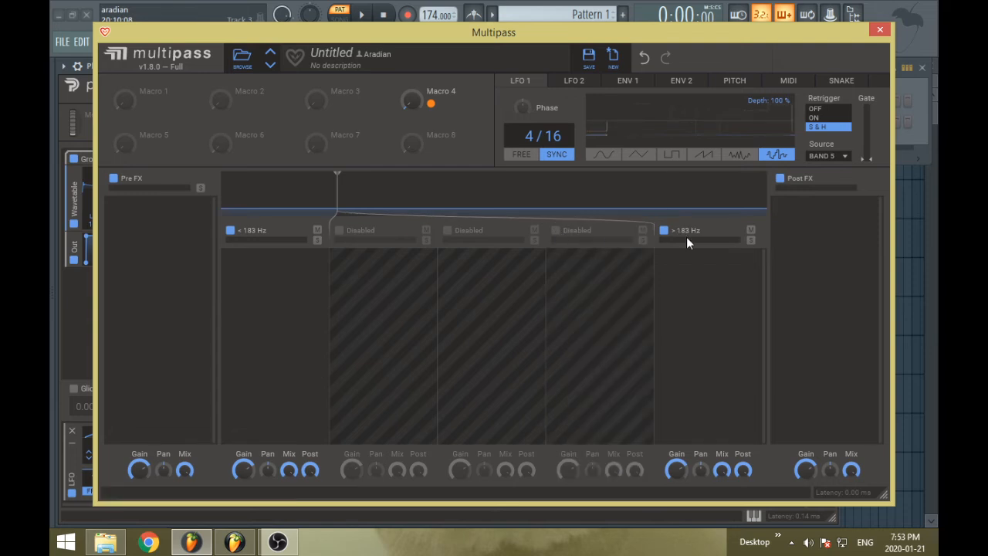
click(664, 231)
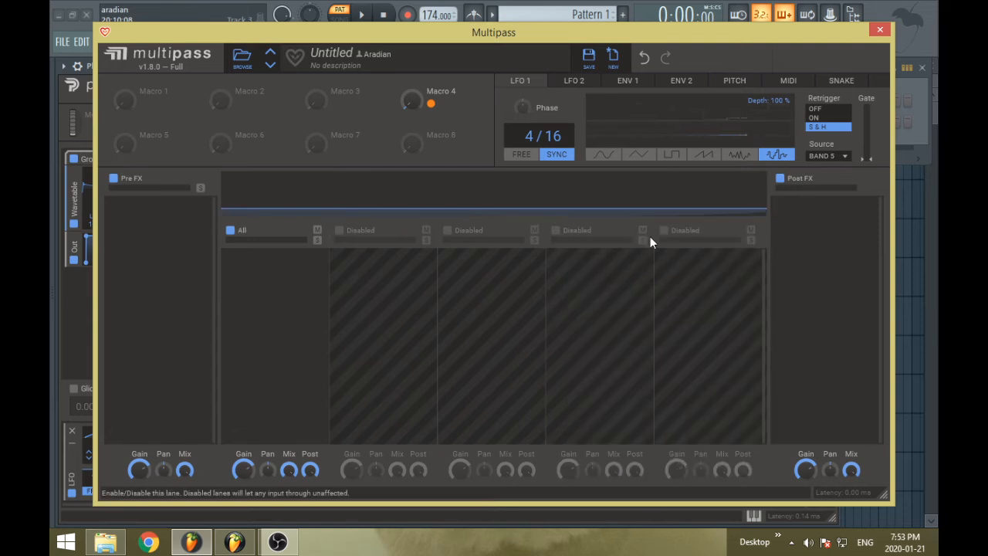
click(340, 231)
click(448, 230)
click(557, 231)
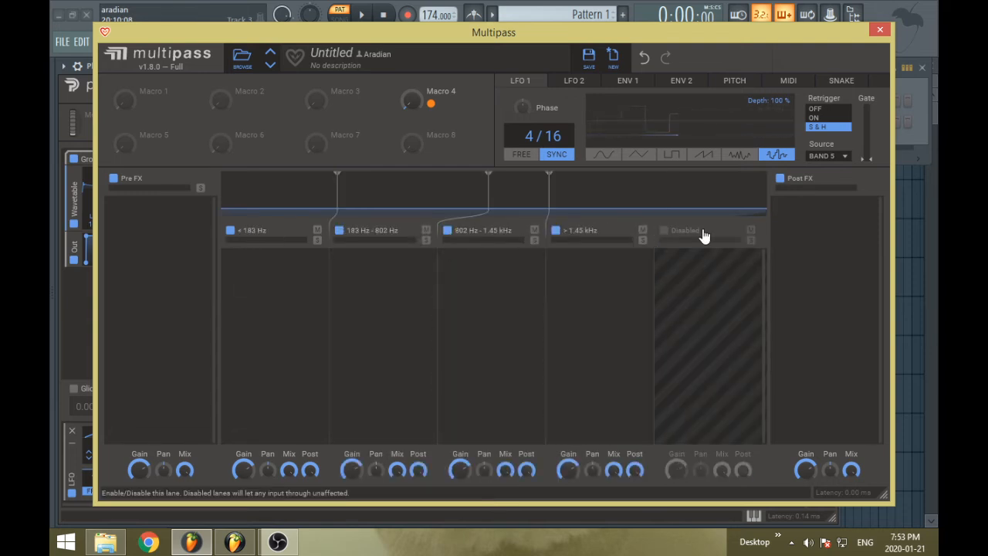
click(664, 230)
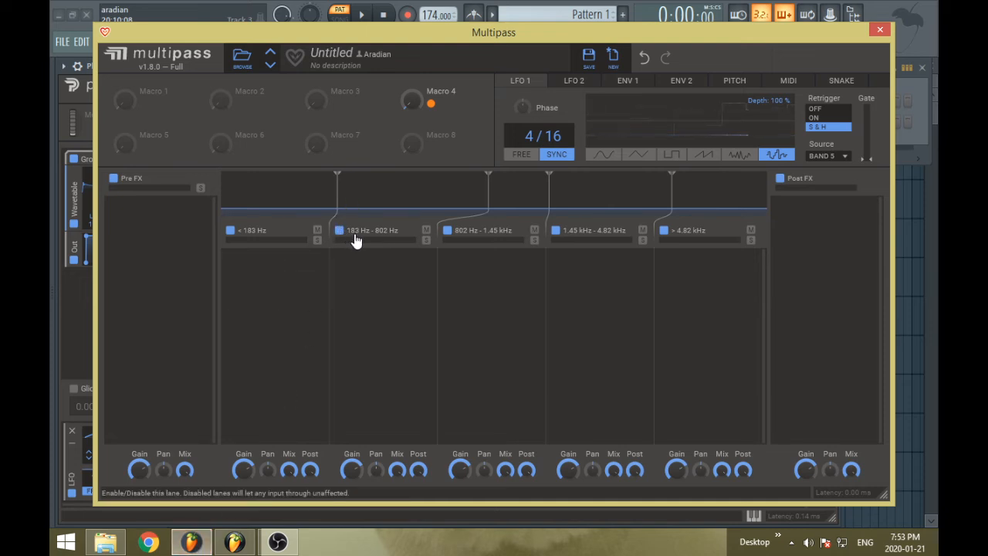
Lower the second band split to about 705 Hz and add a Stereo snapin to the lowest band
drag(468, 211, 467, 187)
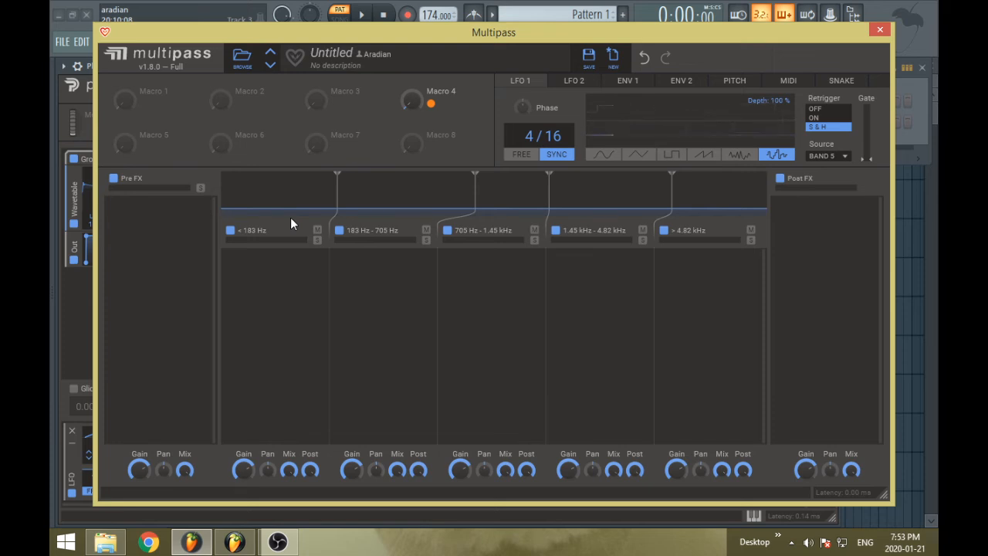
click(286, 286)
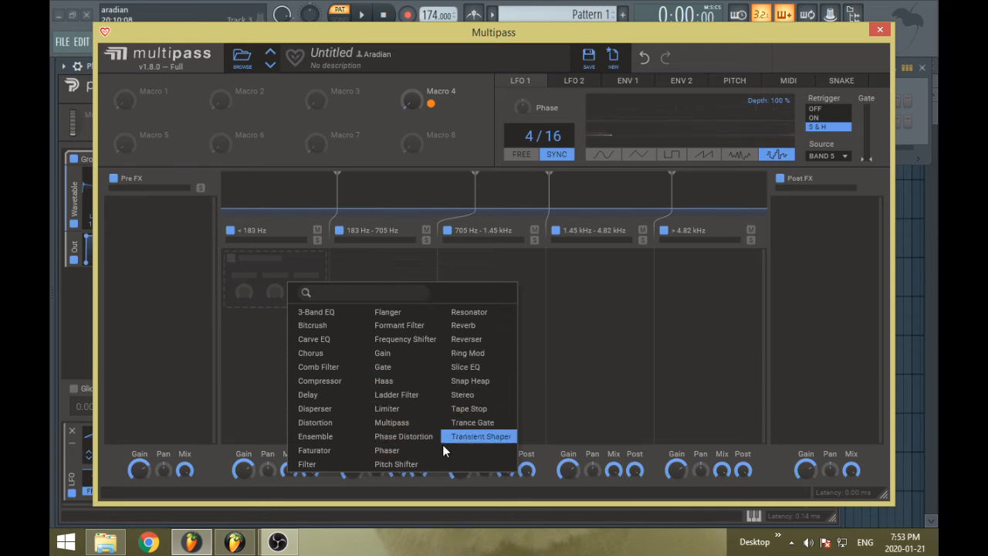
click(494, 395)
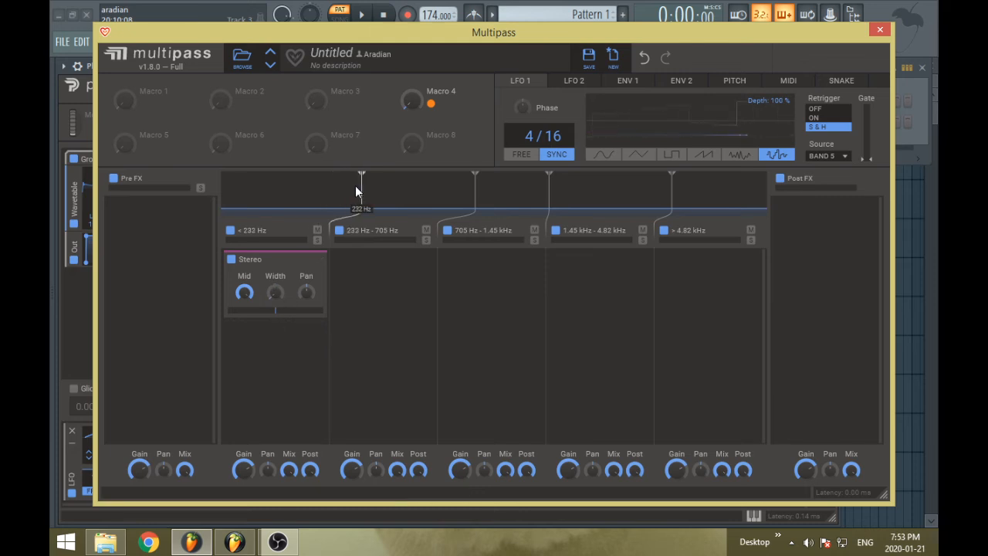
Add a Reverb snapin to the highest band, and remove both it and the Stereo snapin in the lowest band
click(765, 272)
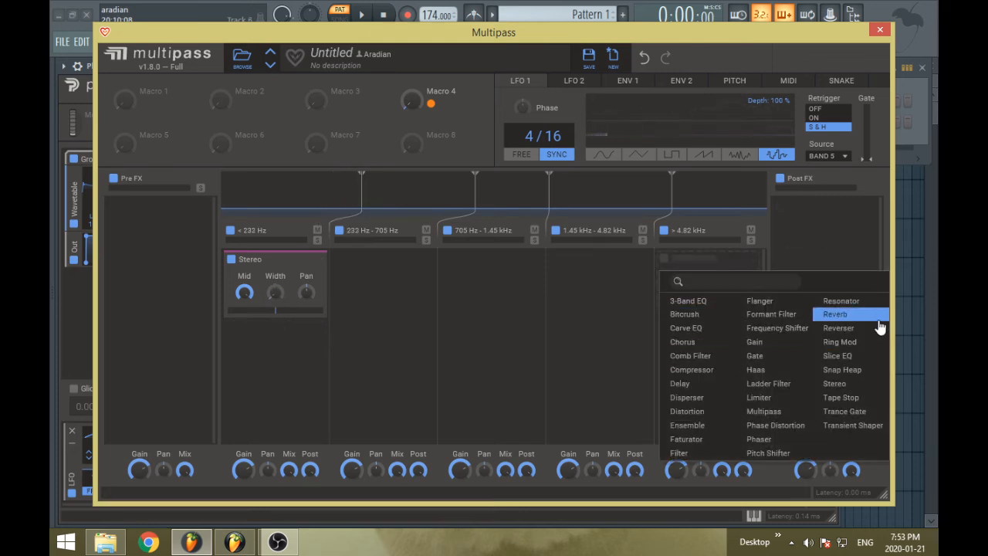
click(835, 314)
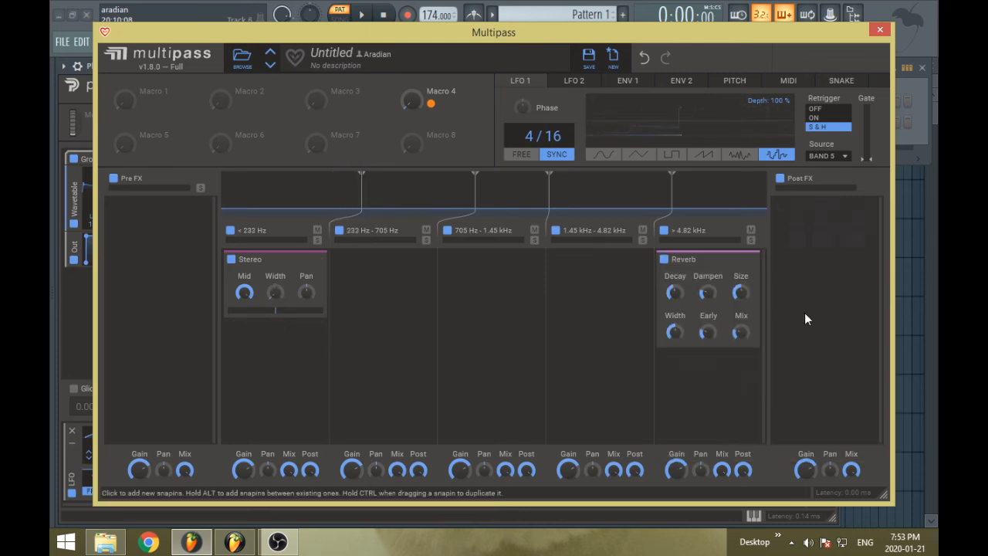
click(746, 261)
click(754, 261)
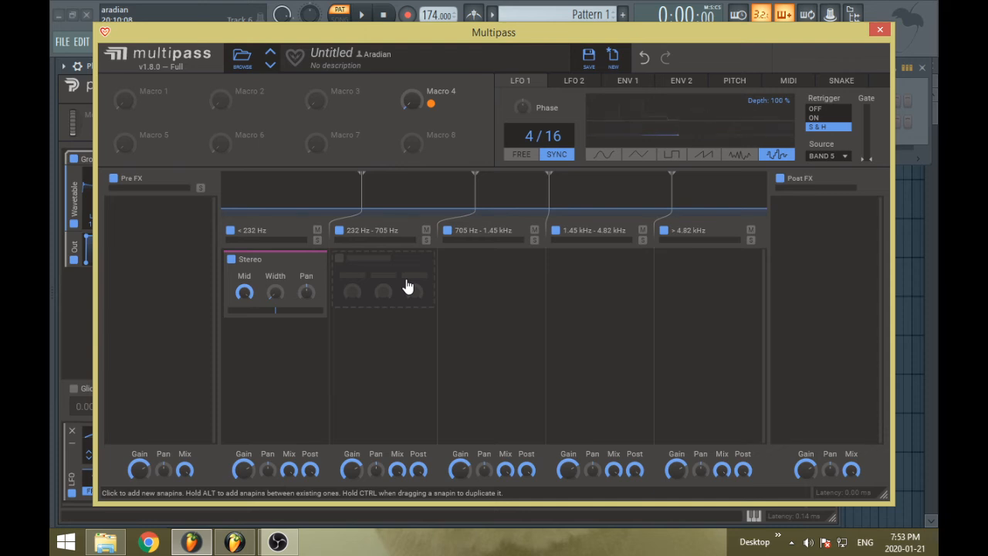
click(320, 259)
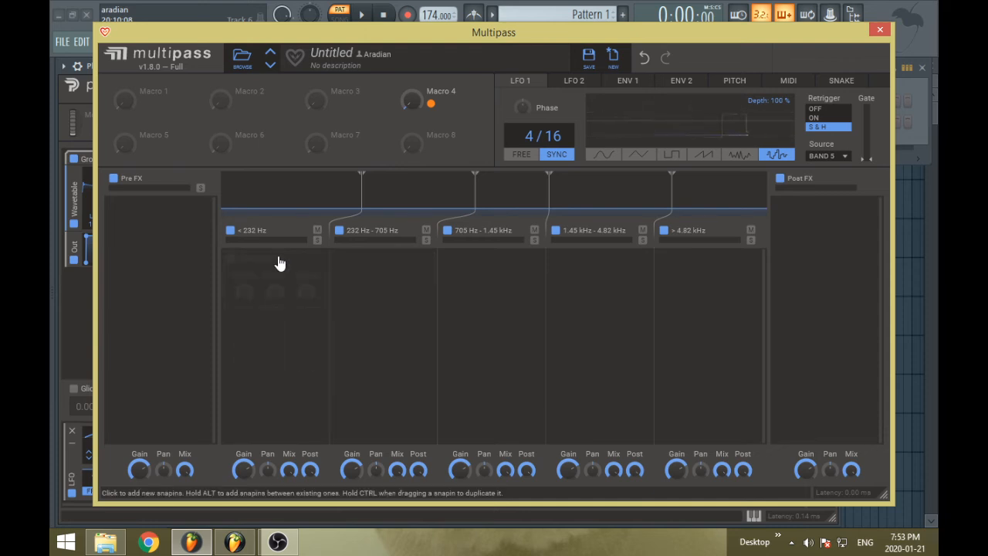
Add a nested Multipass snapin to the Pre FX lane and remove it, and look at the second band's snapin list
click(164, 248)
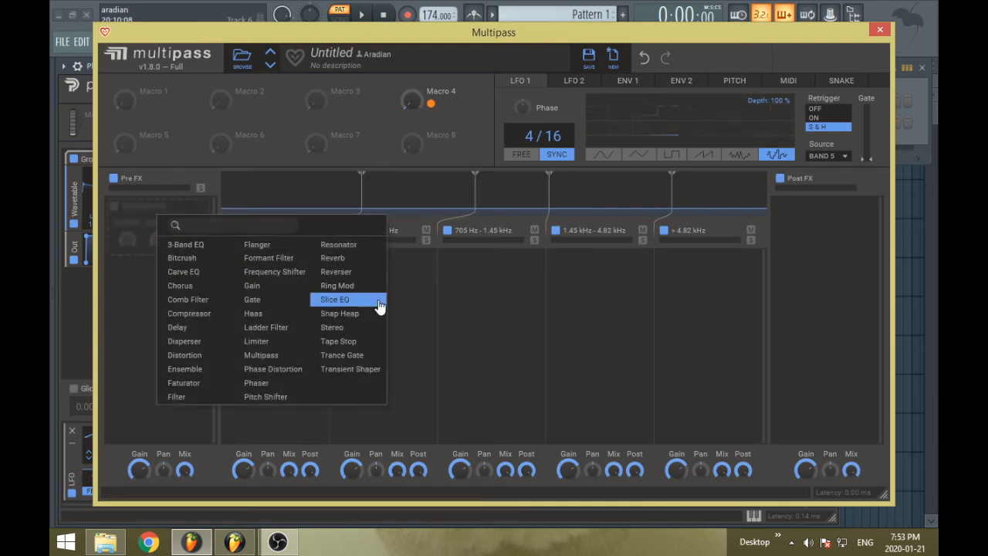
click(261, 356)
click(204, 209)
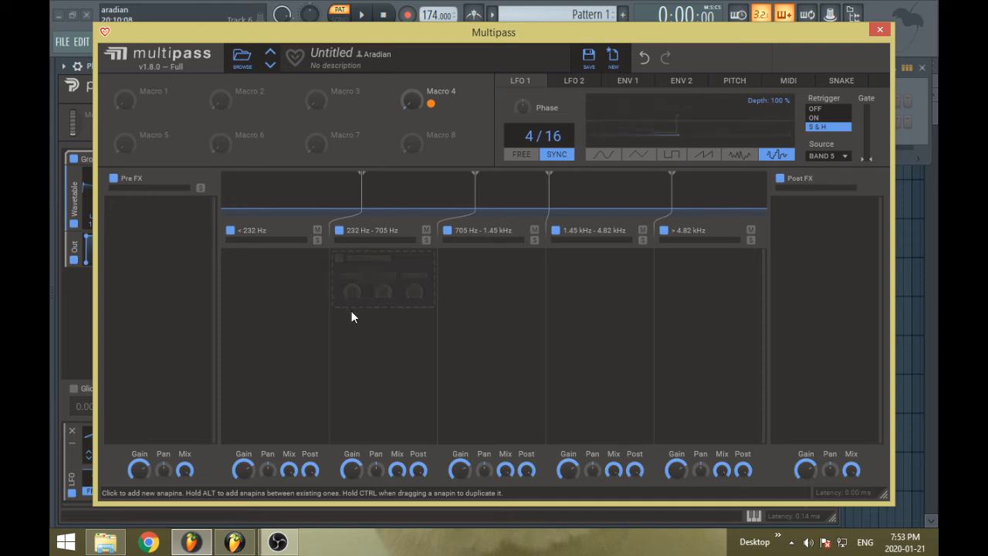
click(401, 280)
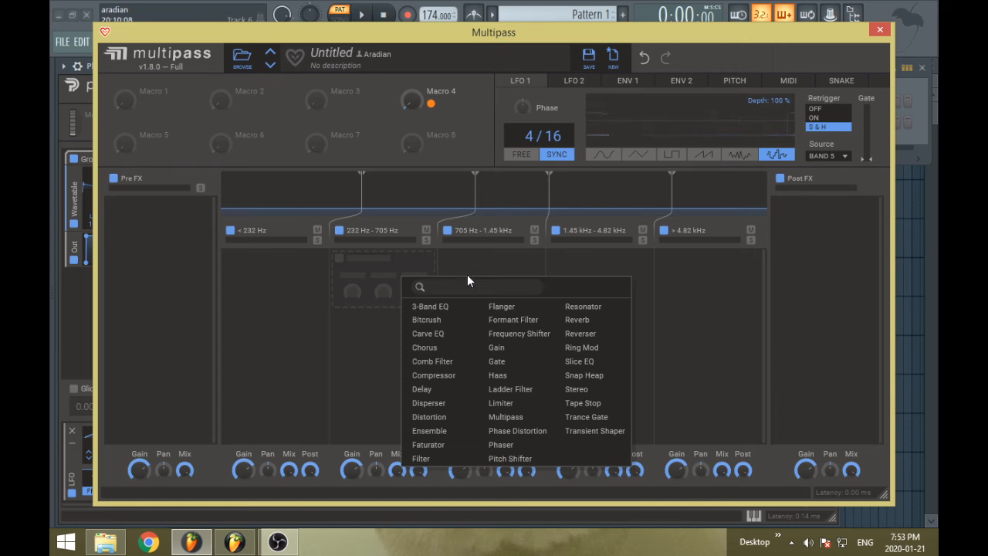
click(301, 339)
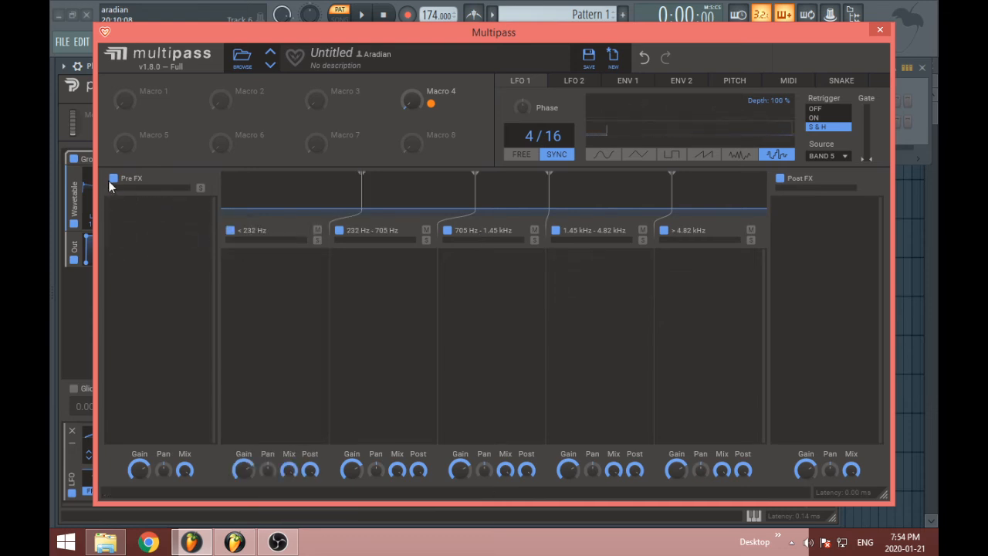
Switch the lowest band off and on, and toggle its mute and solo states back to inactive
click(232, 233)
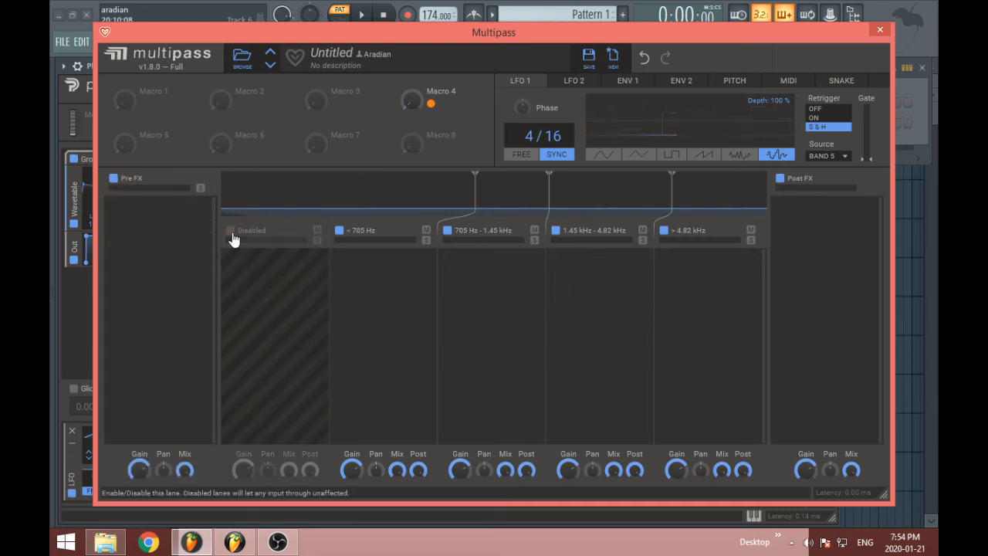
click(232, 233)
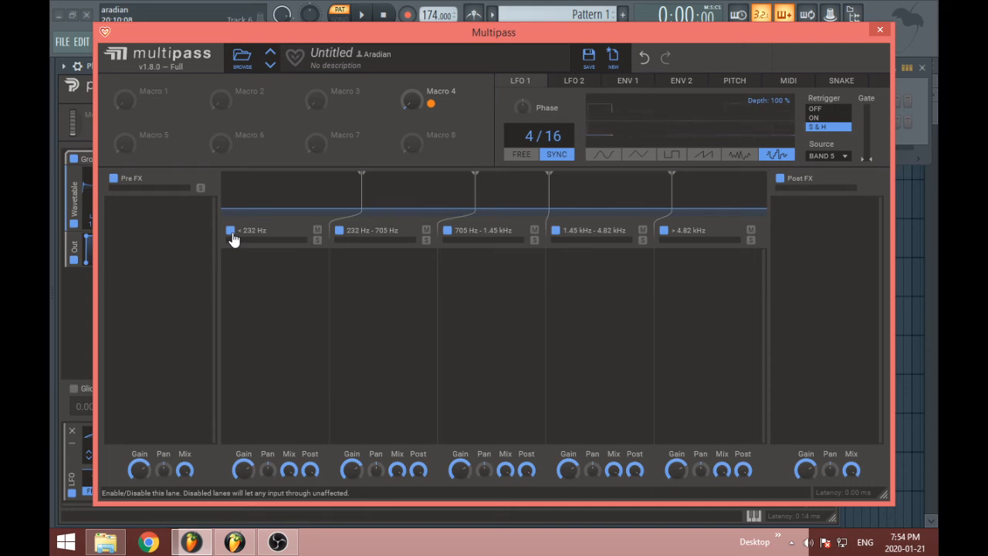
click(318, 232)
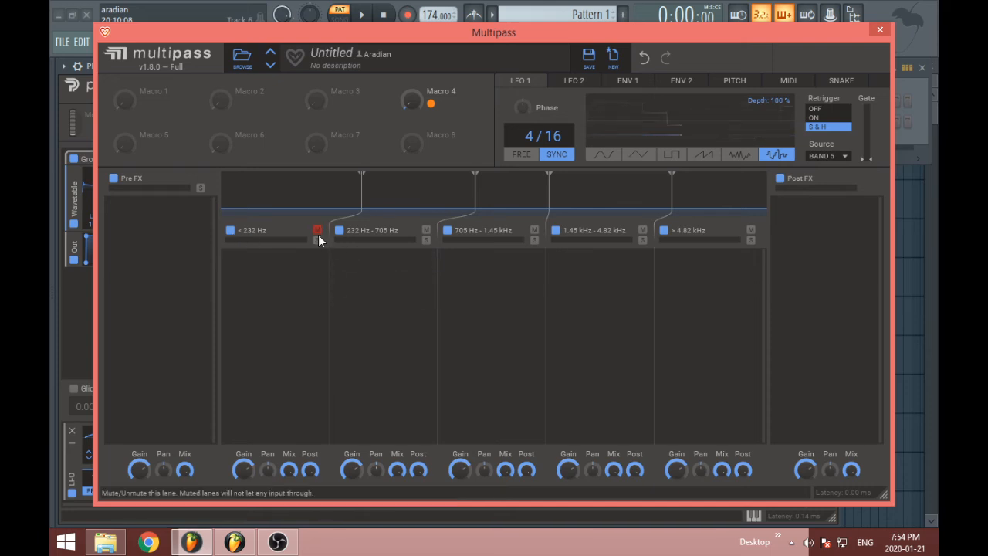
click(317, 235)
click(317, 235)
click(318, 237)
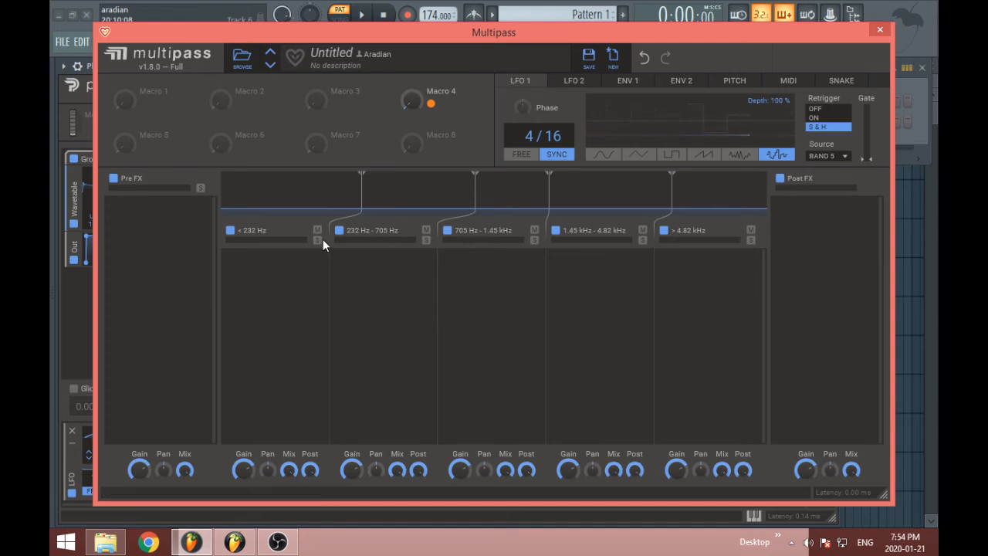
click(317, 241)
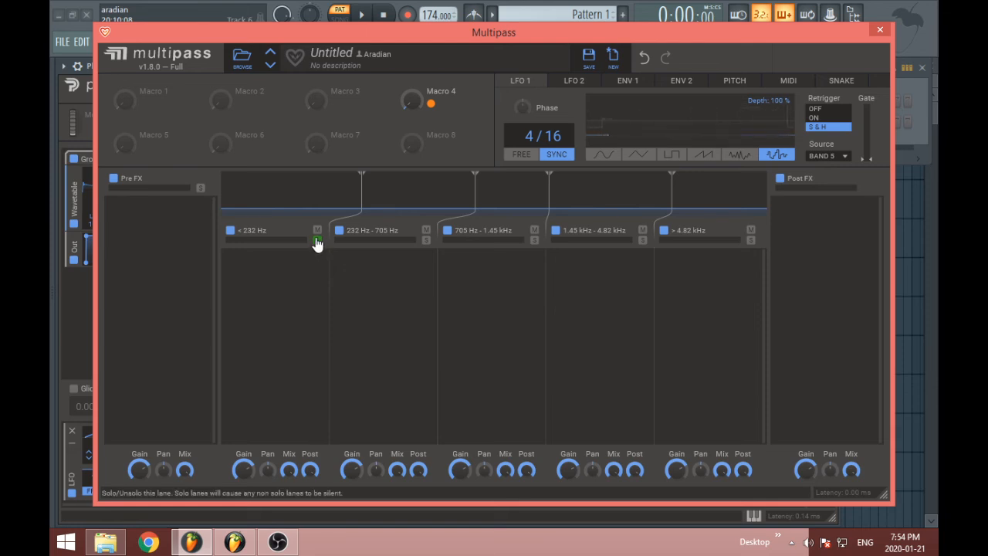
click(316, 230)
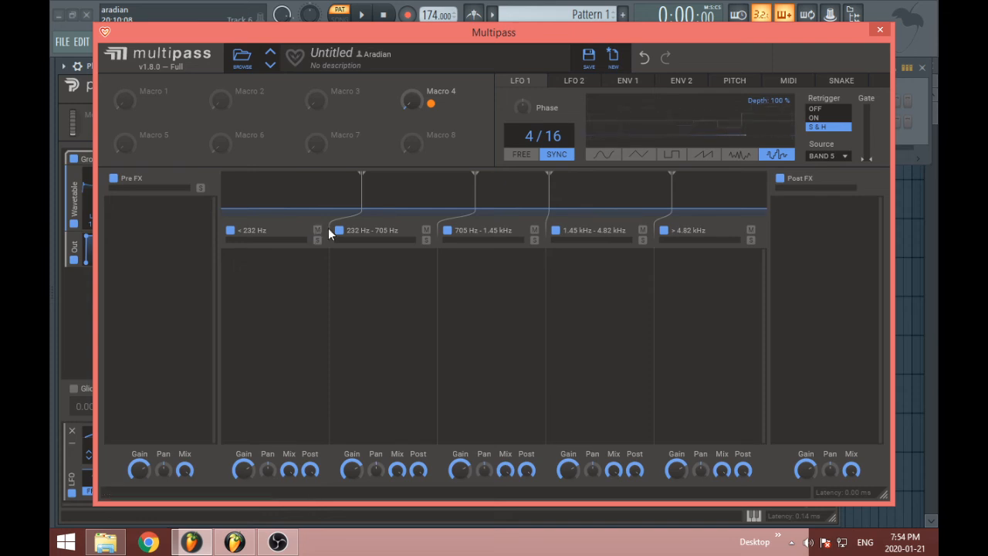
Disable the three lowest bands and lower the one remaining split to about 777 Hz
click(230, 230)
click(339, 230)
click(447, 230)
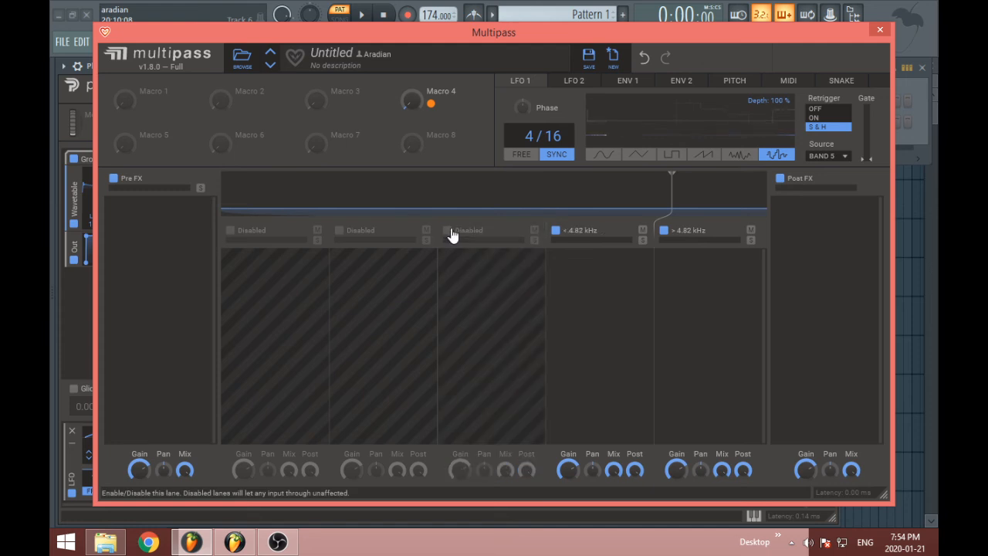
mouse_move(672, 209)
mouse_down()
mouse_move(399, 201)
mouse_move(483, 203)
mouse_up()
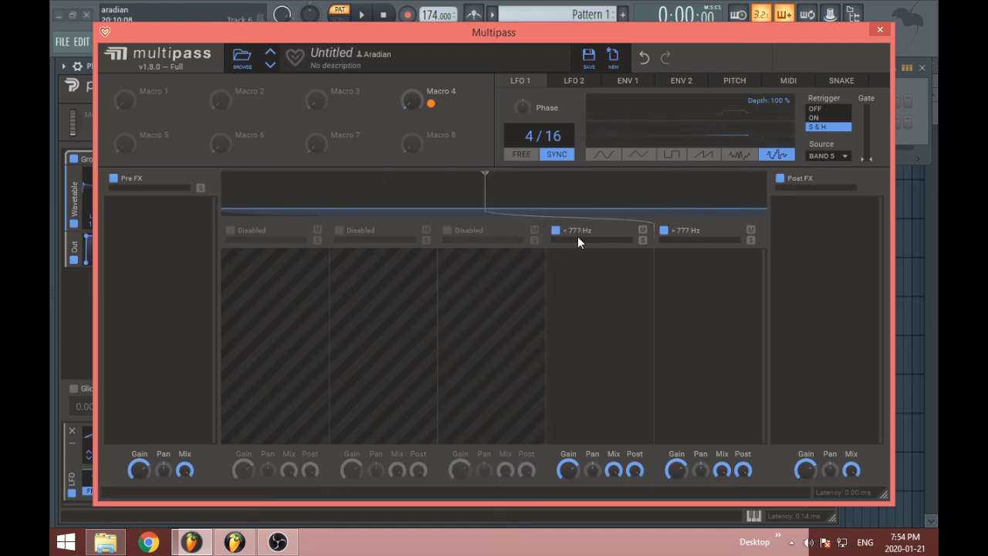
Move the split between the fourth and fifth bands to about 736 Hz and disable both bands
click(555, 230)
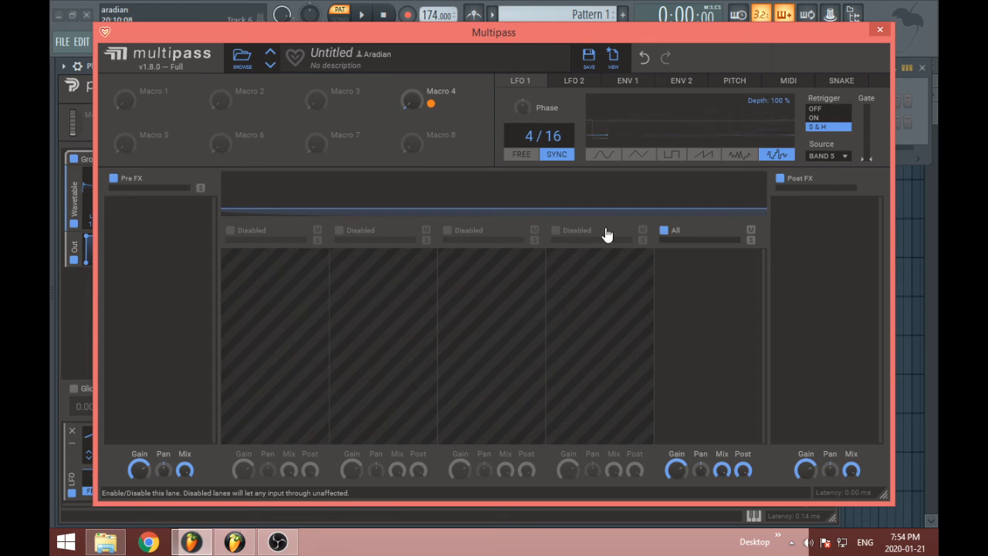
click(555, 230)
mouse_move(493, 202)
mouse_down()
mouse_move(441, 199)
mouse_move(641, 209)
mouse_move(479, 205)
mouse_up()
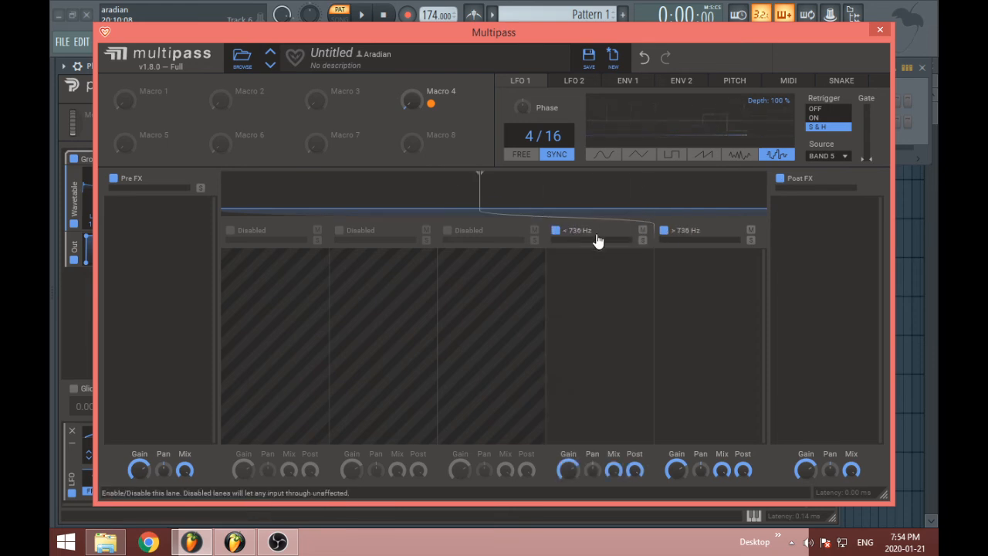
click(555, 230)
click(663, 230)
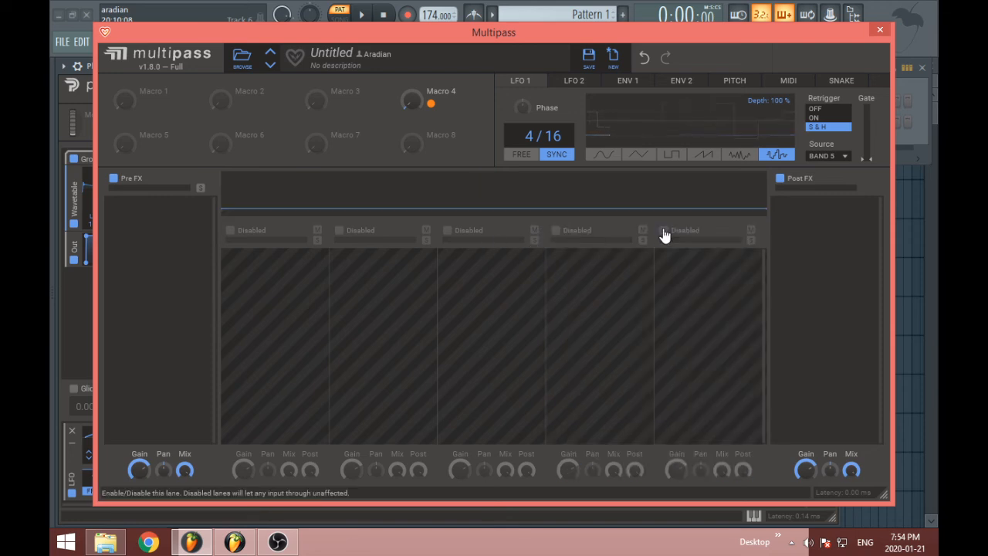
Enable the second, third and fourth bands, with their splits at about 212 Hz and 735 Hz
click(447, 230)
click(555, 230)
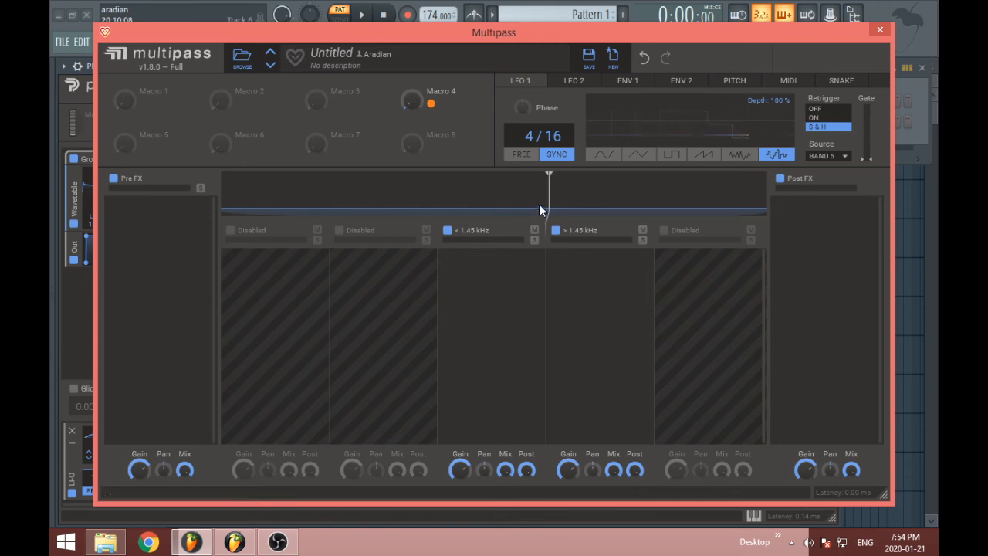
drag(539, 204, 342, 200)
click(363, 231)
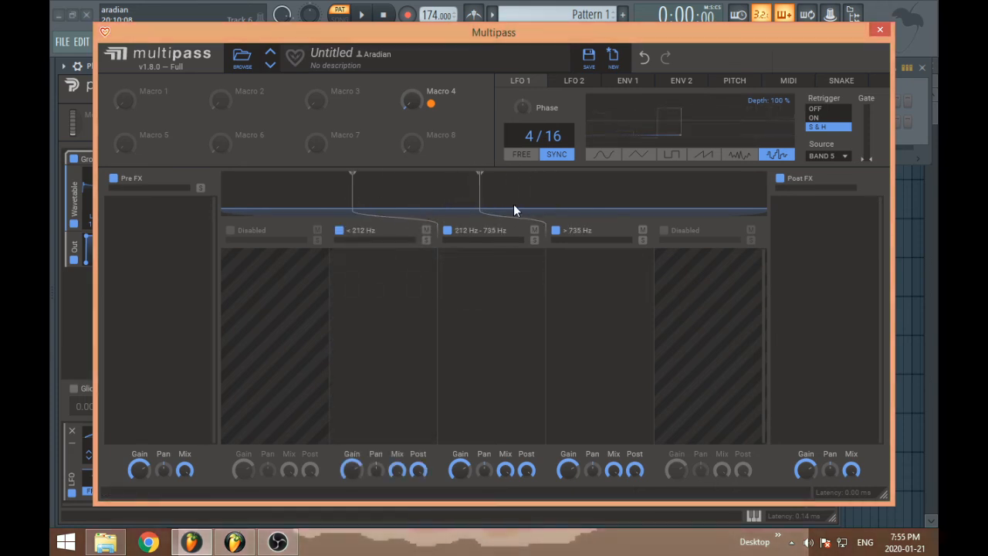
Move the two splits to about 480 Hz and 2.48 kHz, and disable the second and third bands
drag(494, 203, 560, 208)
drag(366, 204, 447, 200)
drag(553, 201, 613, 202)
click(447, 230)
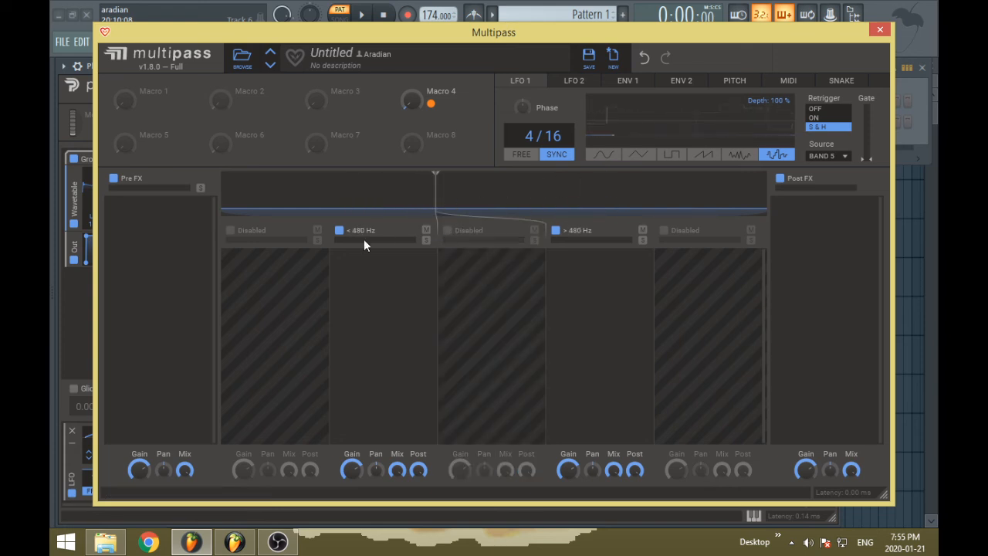
click(339, 230)
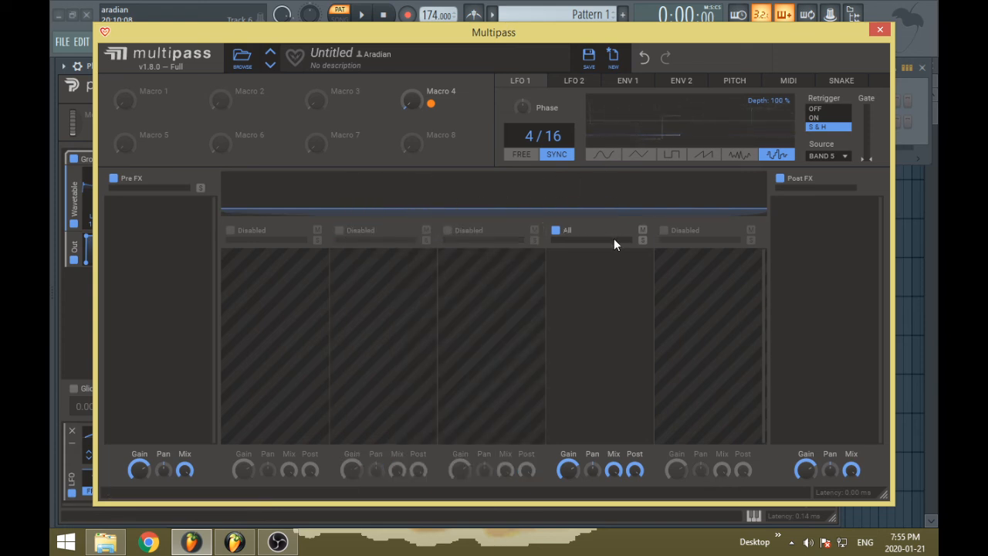
Look at the snapins available for the Post FX lane, and enable the third band alongside the fourth
click(828, 232)
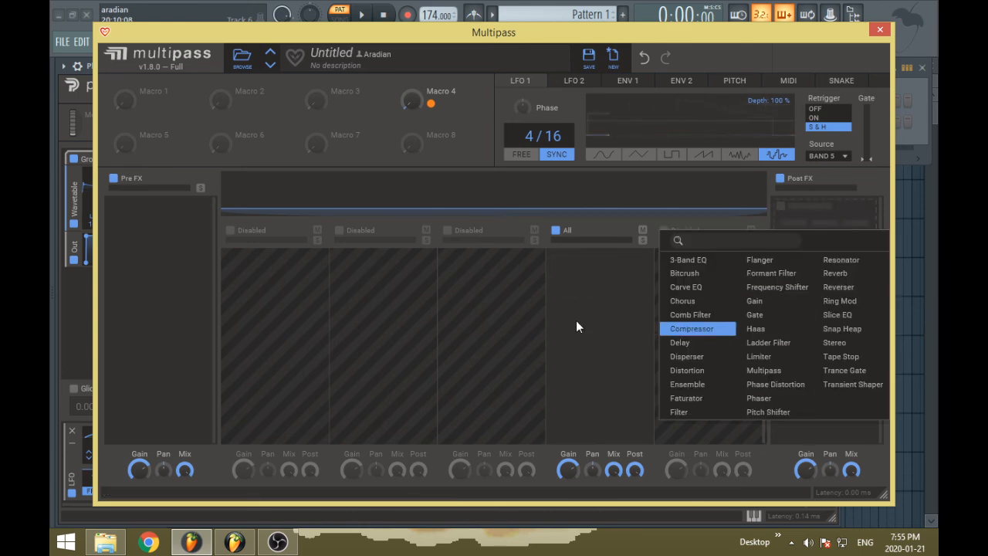
click(517, 317)
click(450, 233)
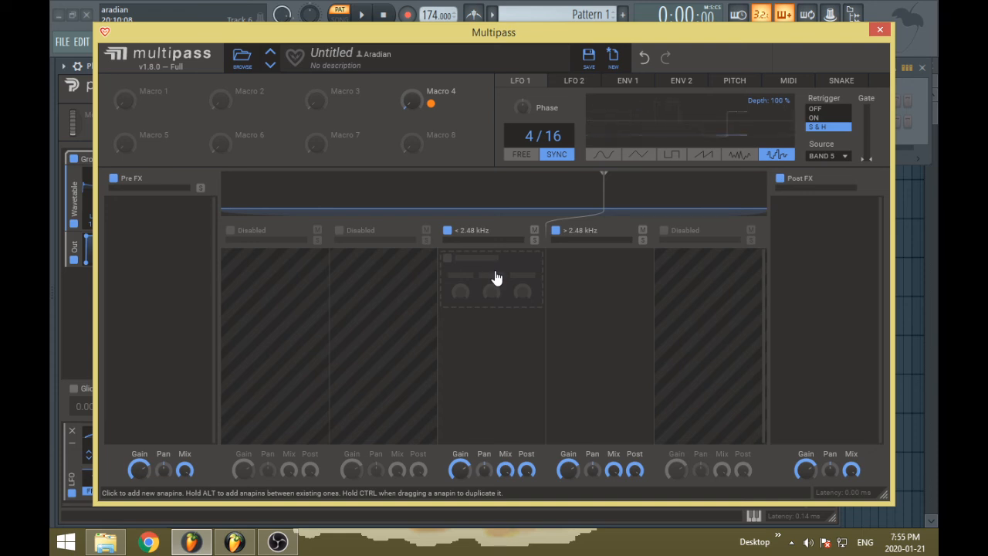
click(834, 234)
click(513, 292)
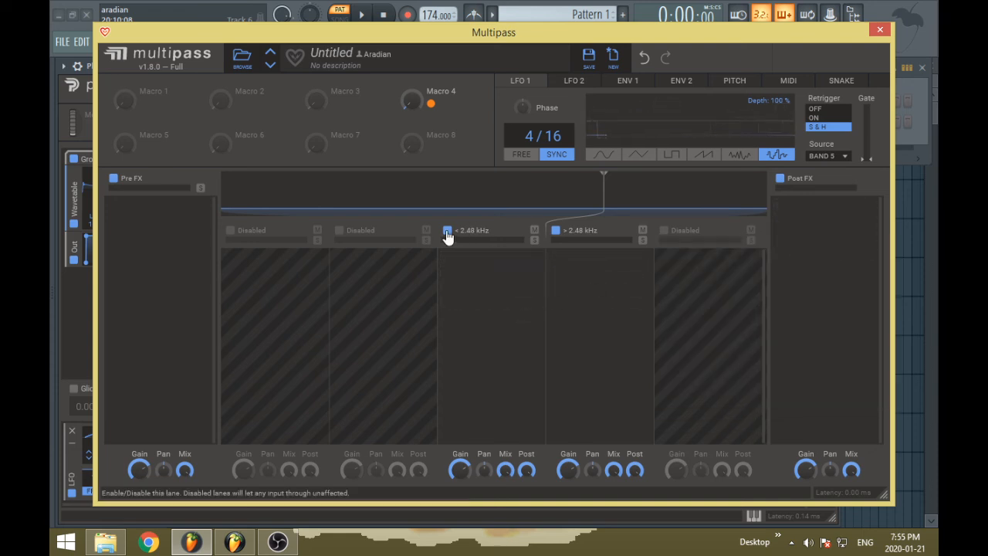
Disable the third and fourth bands and look at the Post FX snapin list again
click(447, 233)
click(555, 230)
click(840, 206)
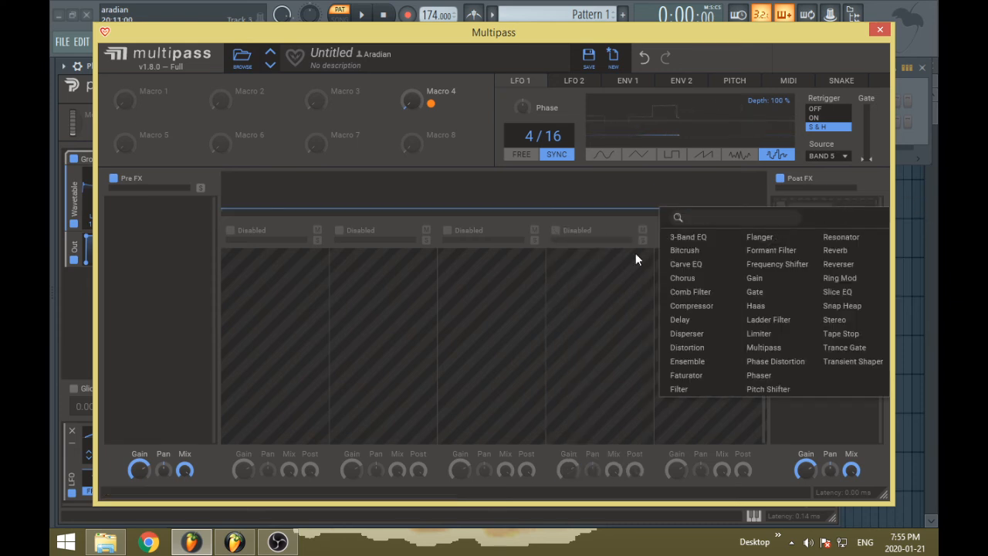
click(423, 352)
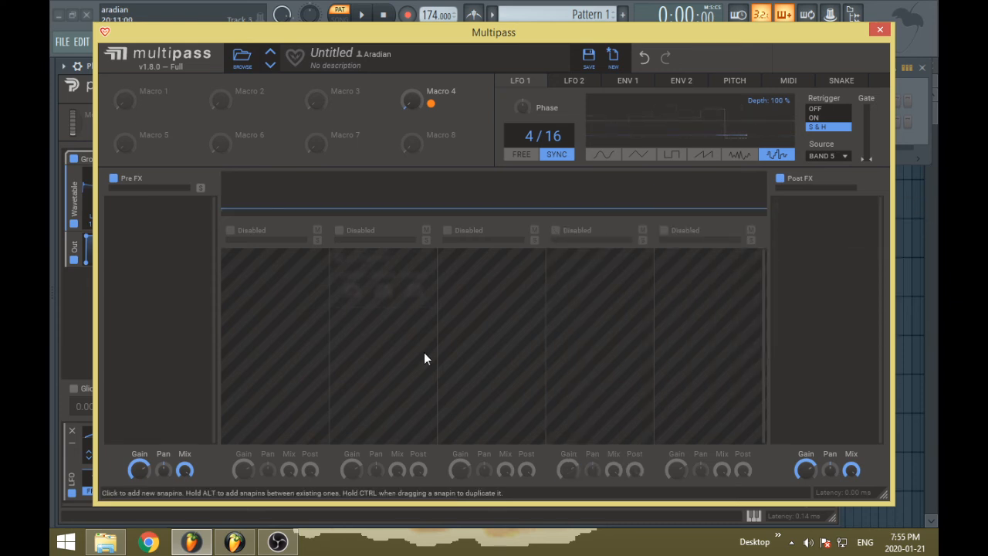
Enable the second and third bands to form one split, and disable both again
click(340, 231)
click(448, 230)
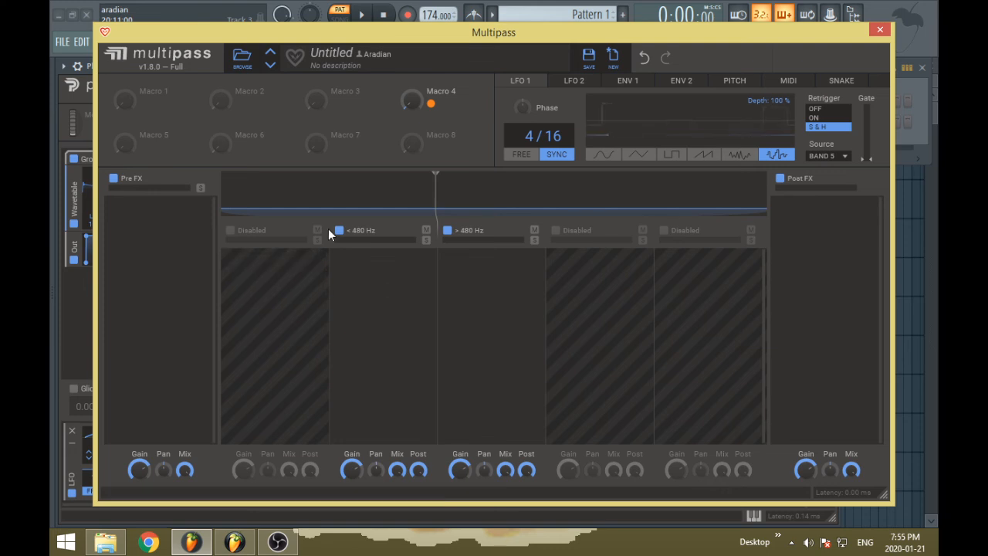
click(339, 230)
click(448, 230)
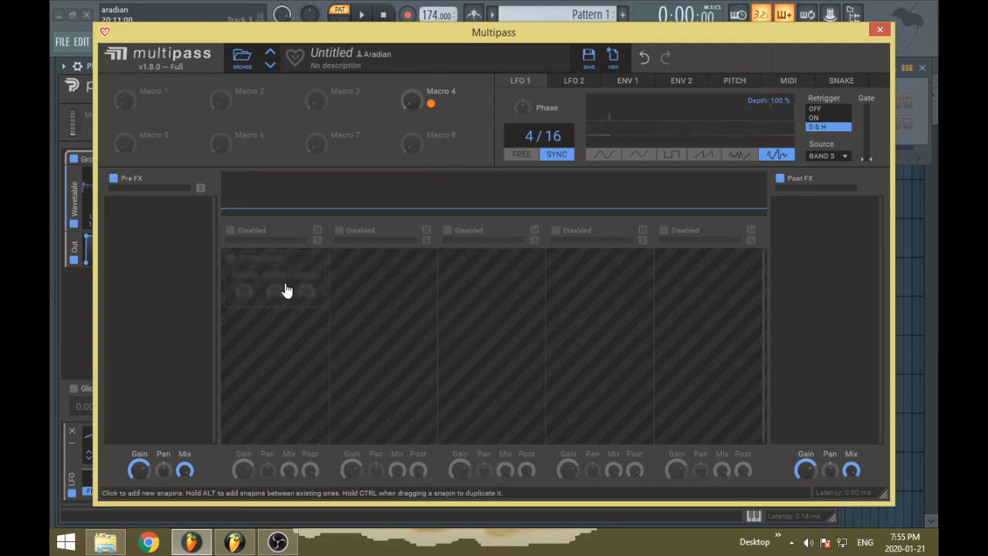
Add a Delay snapin to the disabled third band and remove it
click(464, 298)
click(548, 402)
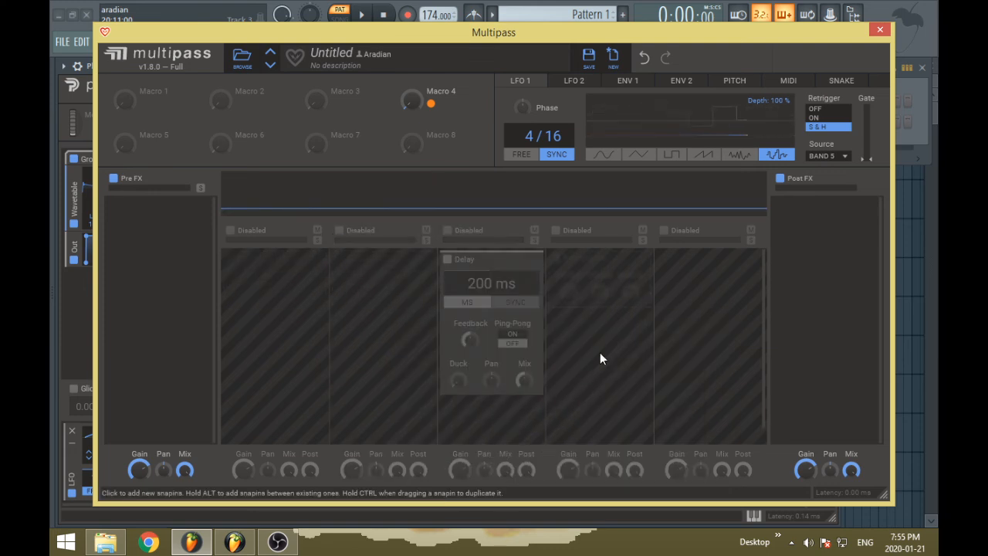
drag(546, 287, 179, 245)
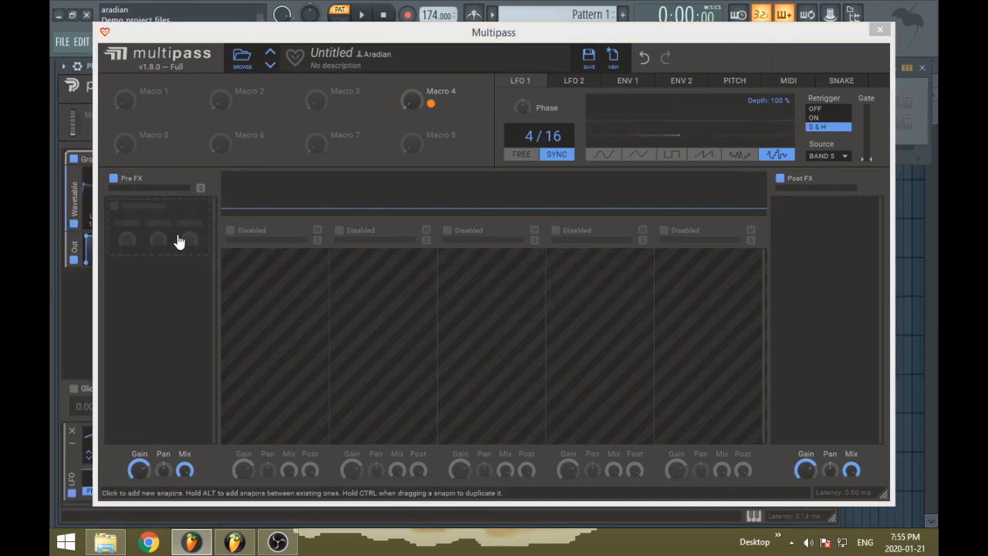
Add a 3-Band EQ snapin to the Pre FX lane and duplicate it directly below the original
click(177, 236)
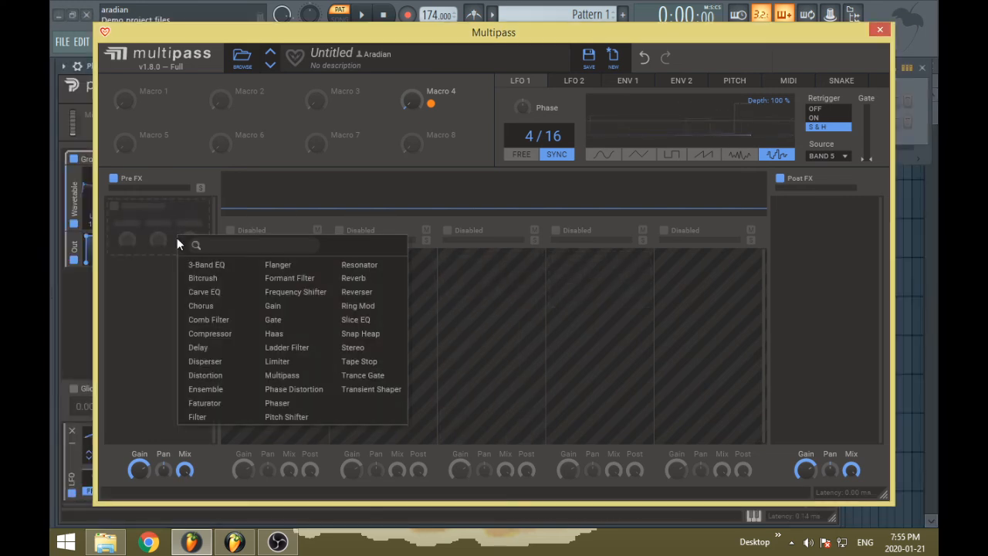
click(219, 266)
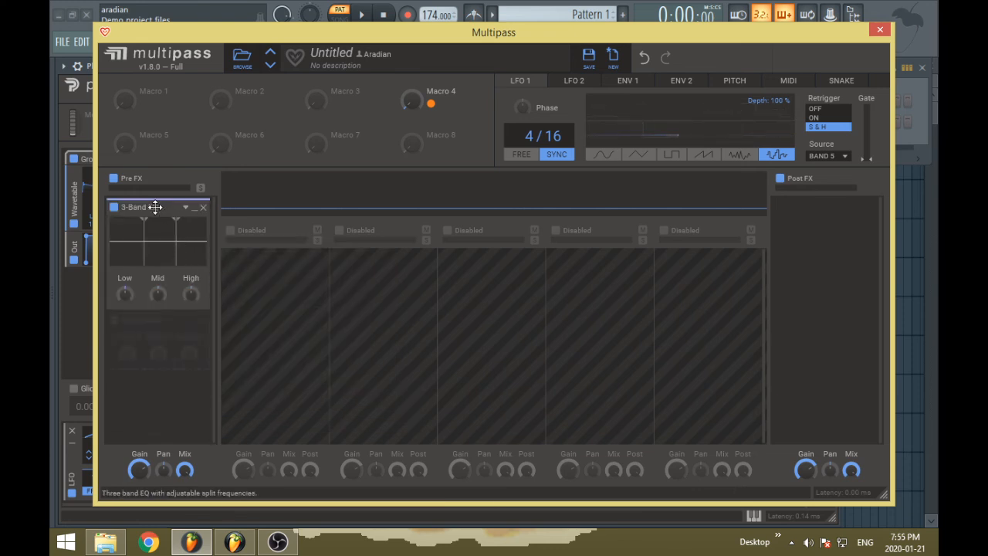
drag(167, 213, 166, 343)
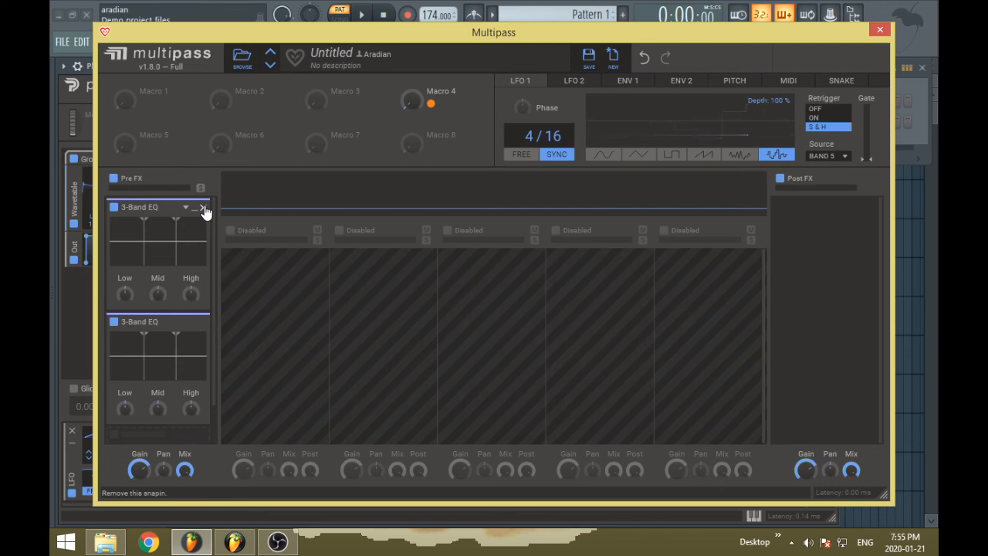
Insert a Disperser above the two 3-Band EQs in the Pre FX lane, and remove all three snapins
key(alt)
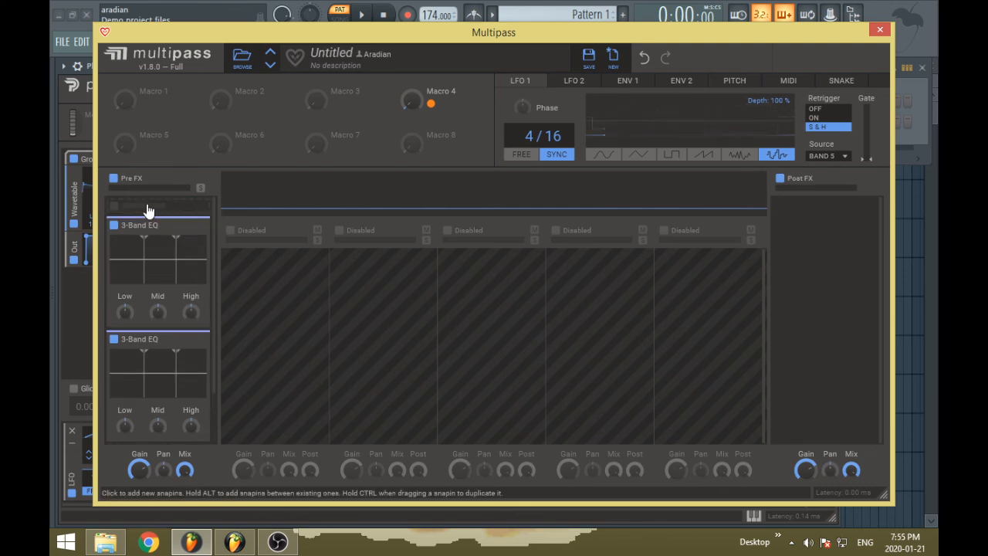
click(148, 211)
click(208, 336)
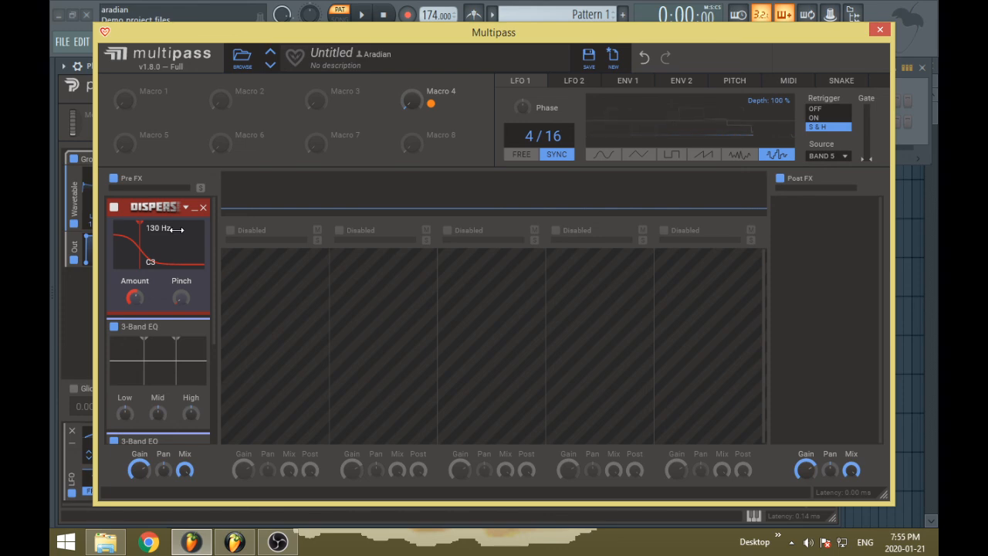
click(203, 207)
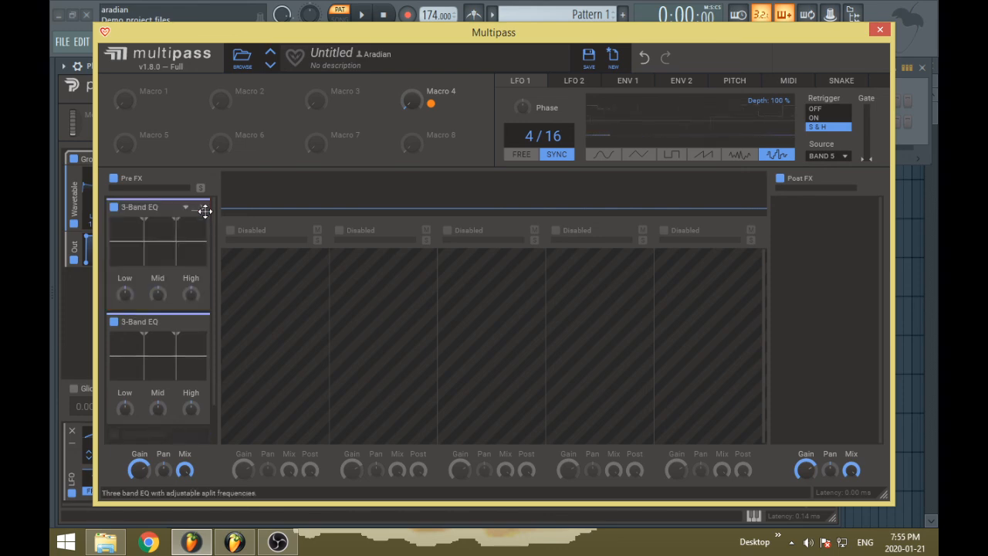
click(203, 207)
click(203, 207)
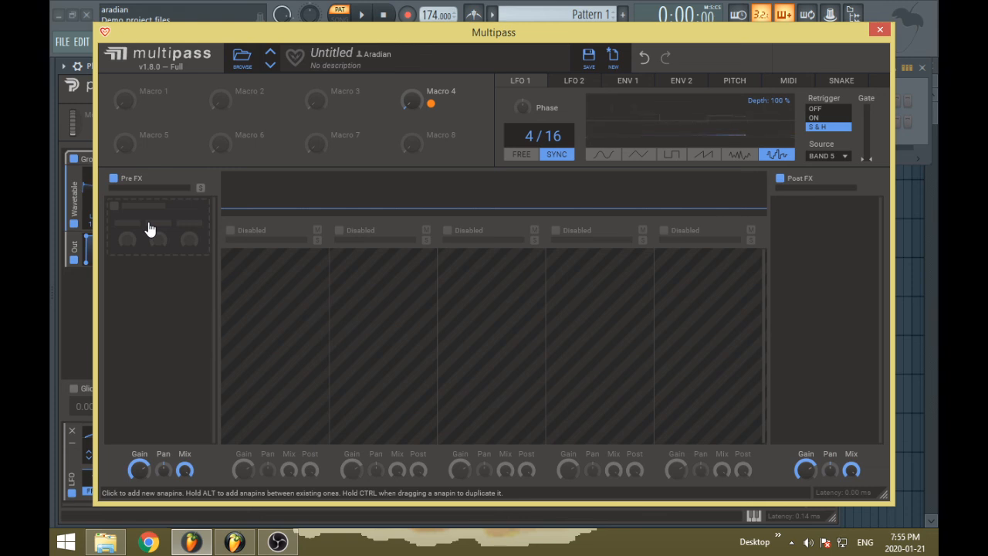
Add a Delay snapin to the empty Pre FX lane, duplicate it, and remove both copies
click(150, 229)
click(132, 263)
click(144, 223)
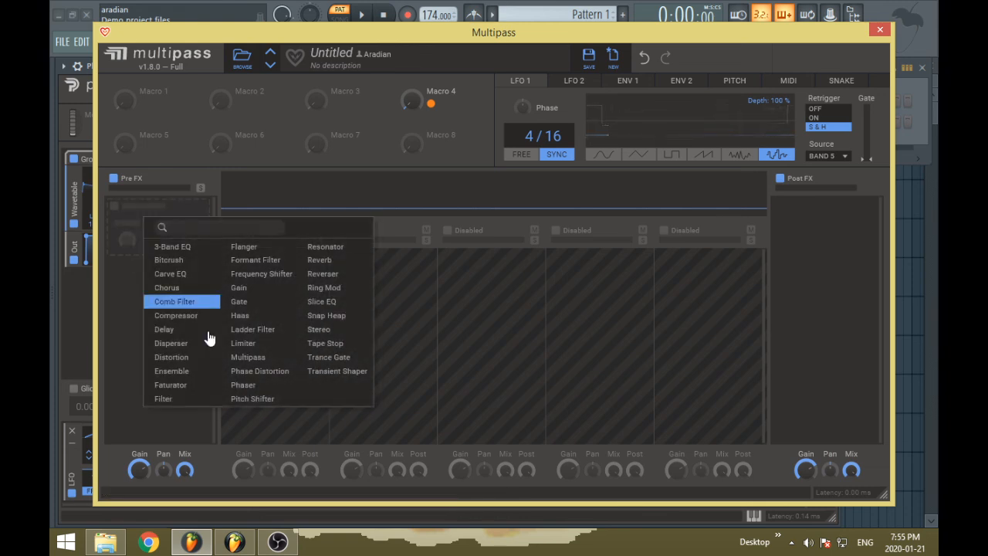
click(189, 331)
ctrl+drag(151, 207, 163, 208)
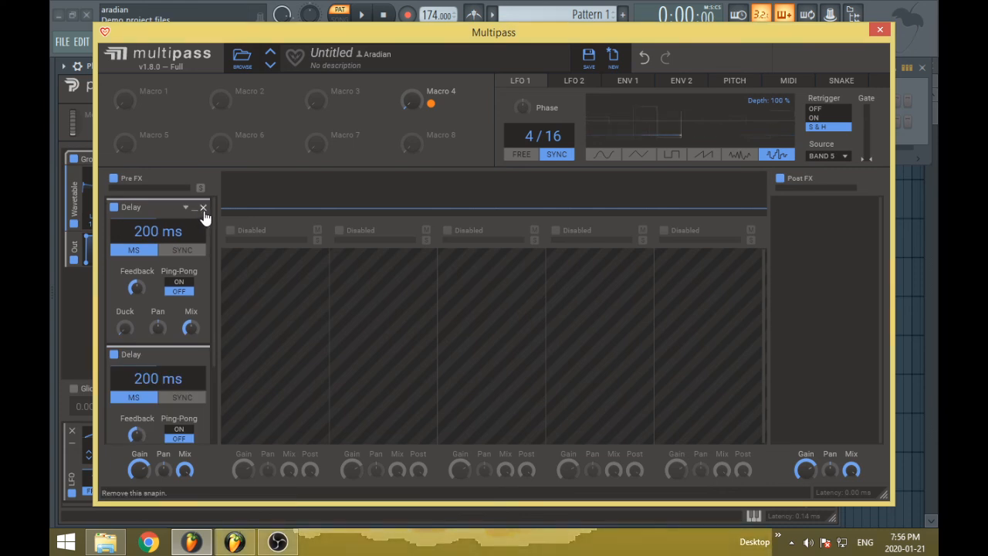
click(203, 208)
click(203, 208)
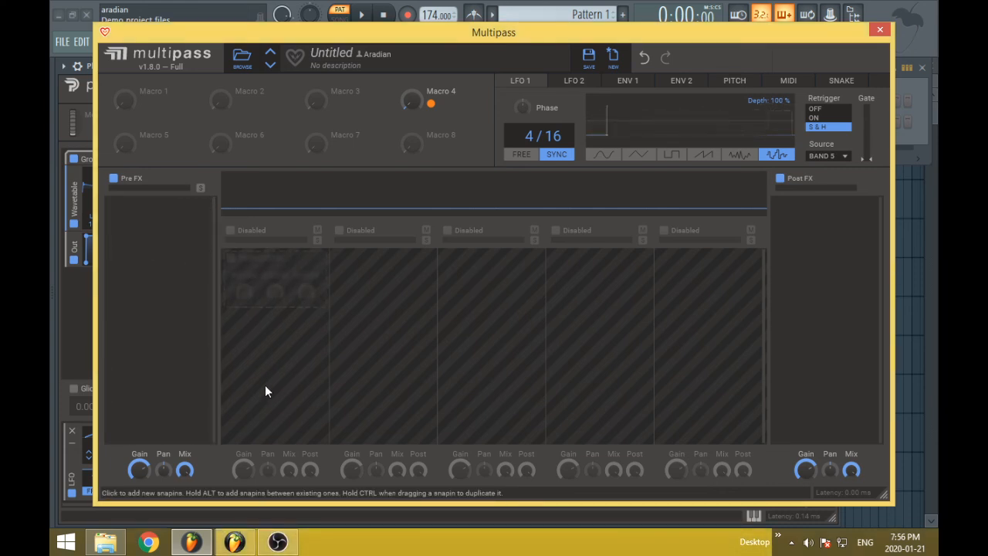
Lower the Pre FX lane's output gain to about the middle of the knob's range
drag(139, 469, 140, 483)
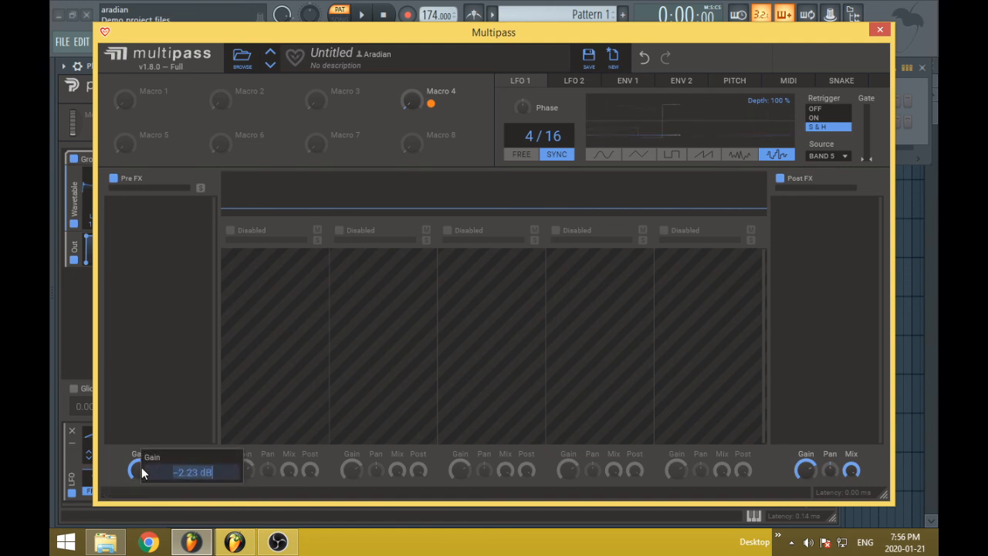
drag(136, 470, 139, 486)
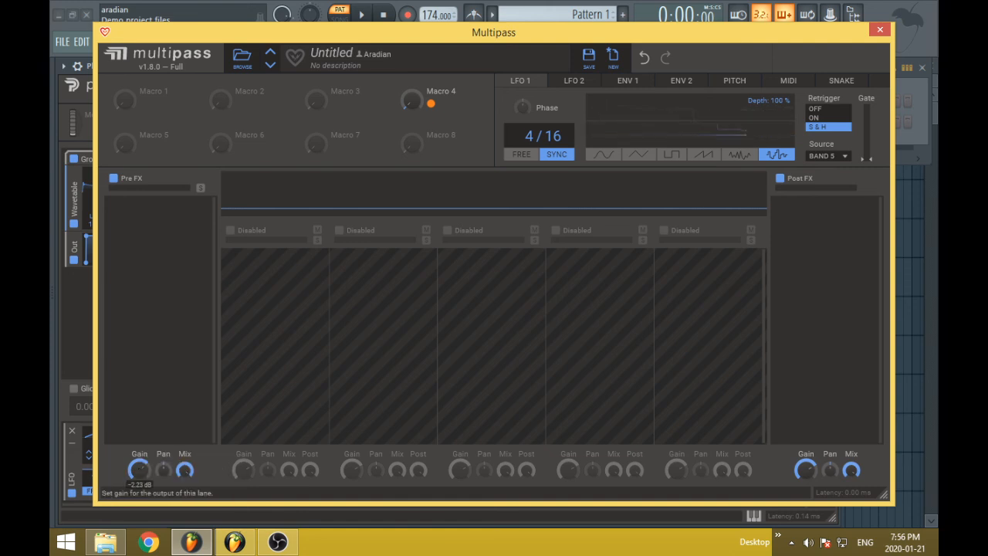
mouse_move(147, 467)
mouse_down()
mouse_move(147, 483)
mouse_move(143, 475)
mouse_up()
double_click(139, 462)
click(148, 381)
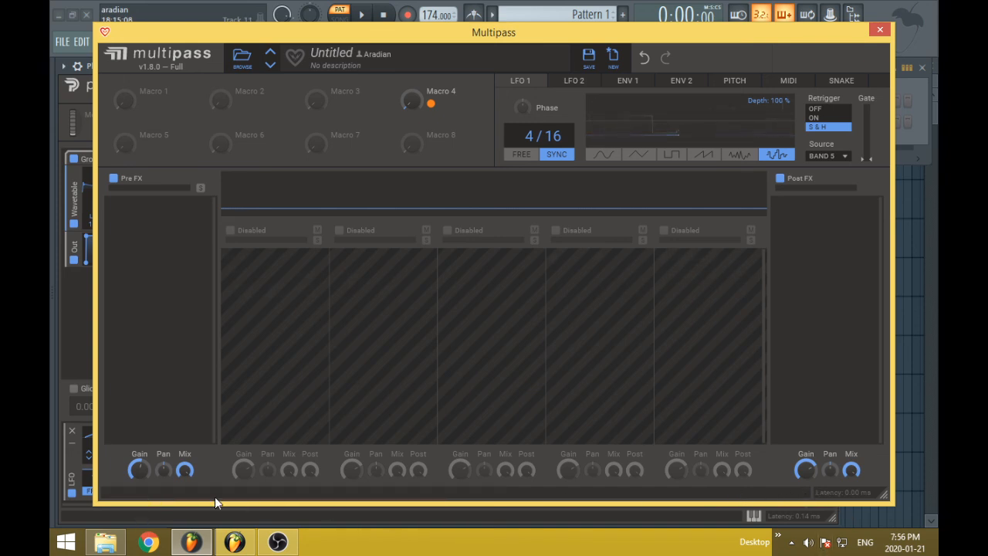
drag(850, 467, 850, 469)
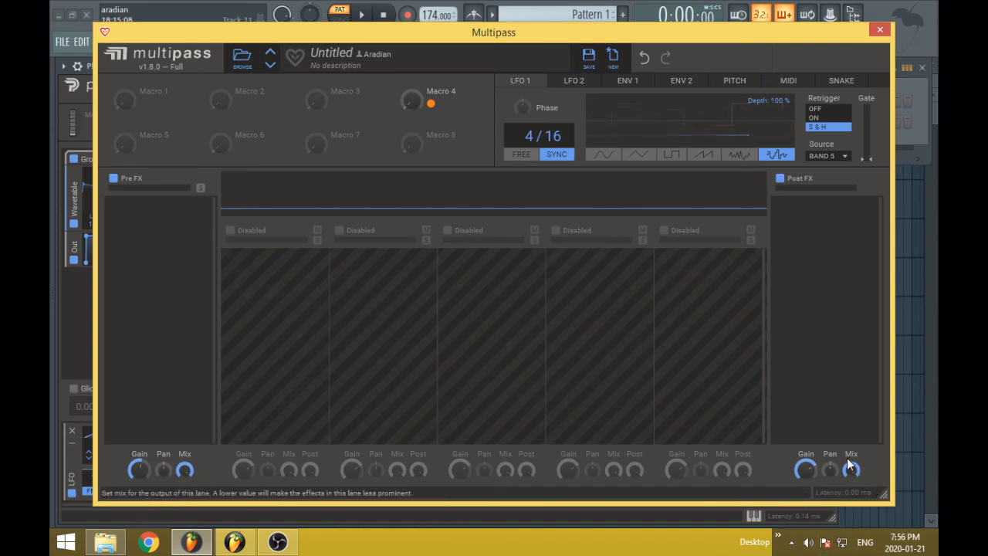
click(140, 469)
drag(140, 468, 140, 466)
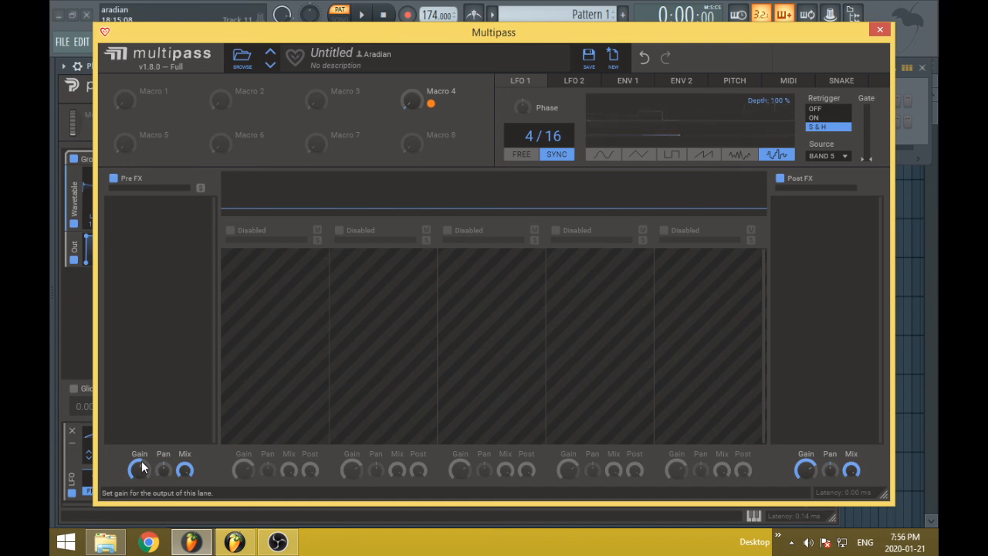
mouse_move(141, 461)
mouse_down()
mouse_move(142, 470)
mouse_move(142, 460)
mouse_up()
Nudge the Pre FX lane's pan slightly off centre, and turn its mix down and back to full
drag(166, 466, 164, 467)
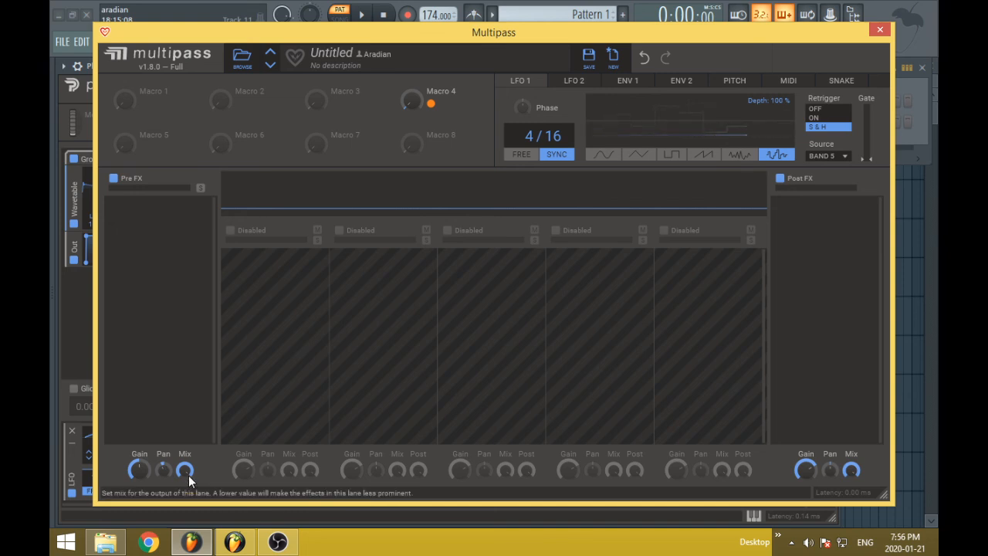
mouse_move(186, 469)
mouse_down()
mouse_move(185, 489)
mouse_move(185, 475)
mouse_up()
double_click(185, 470)
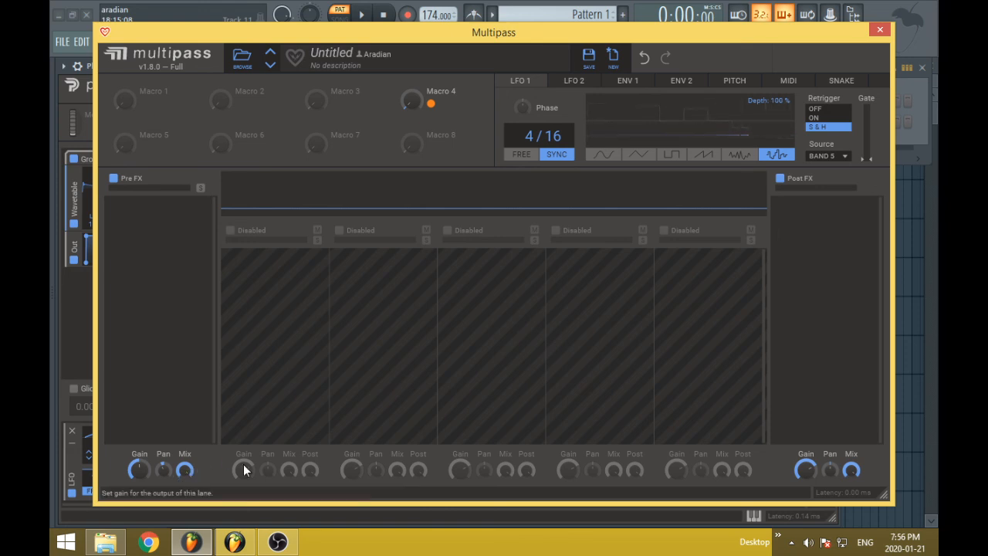
drag(243, 464, 243, 464)
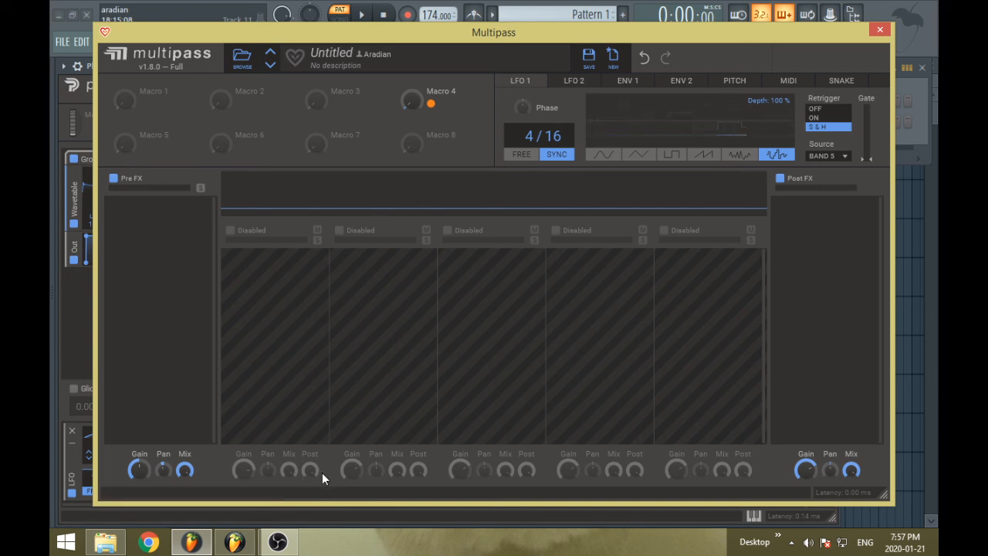
Add a Ladder Filter and a Ring Mod to the Post FX lane, and remove both
click(823, 242)
click(768, 348)
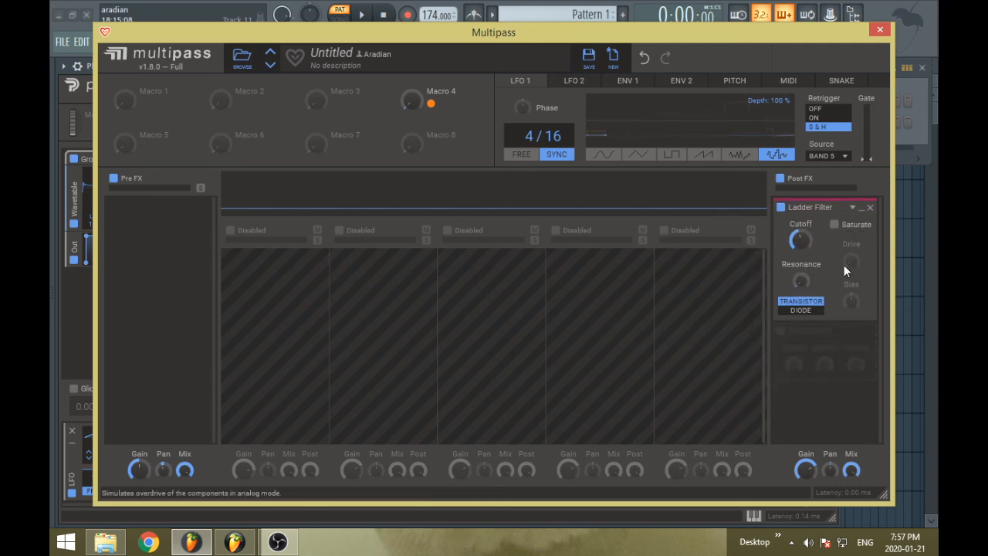
click(823, 360)
click(821, 380)
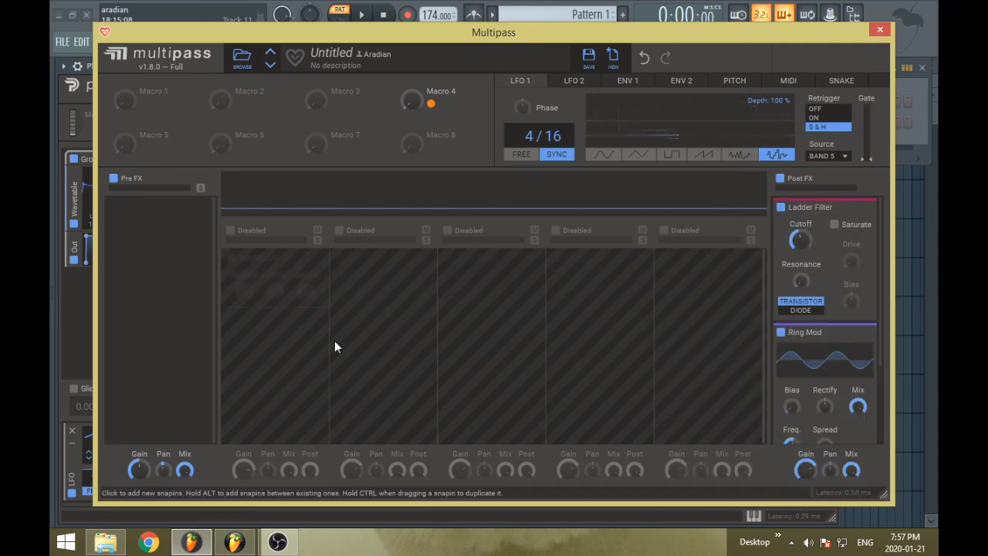
click(866, 207)
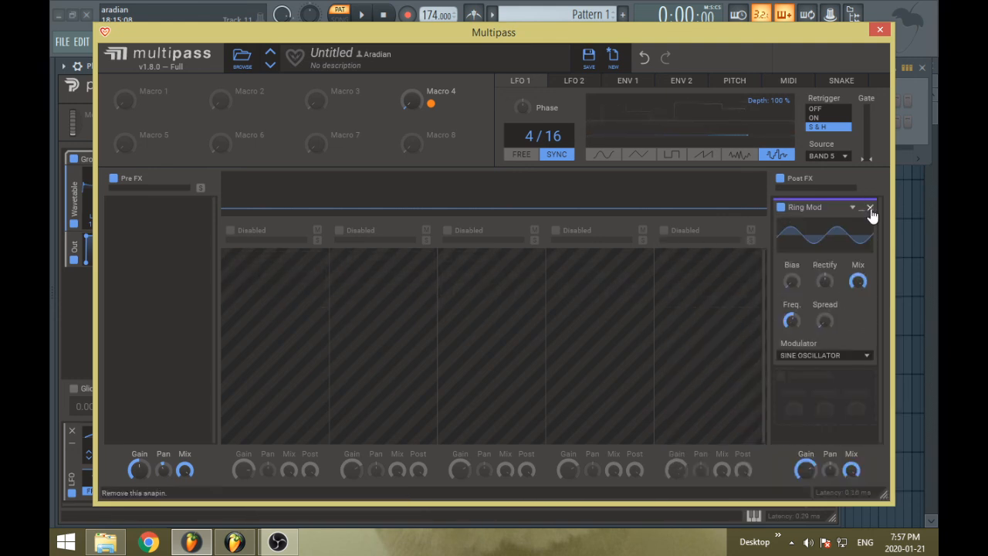
click(866, 207)
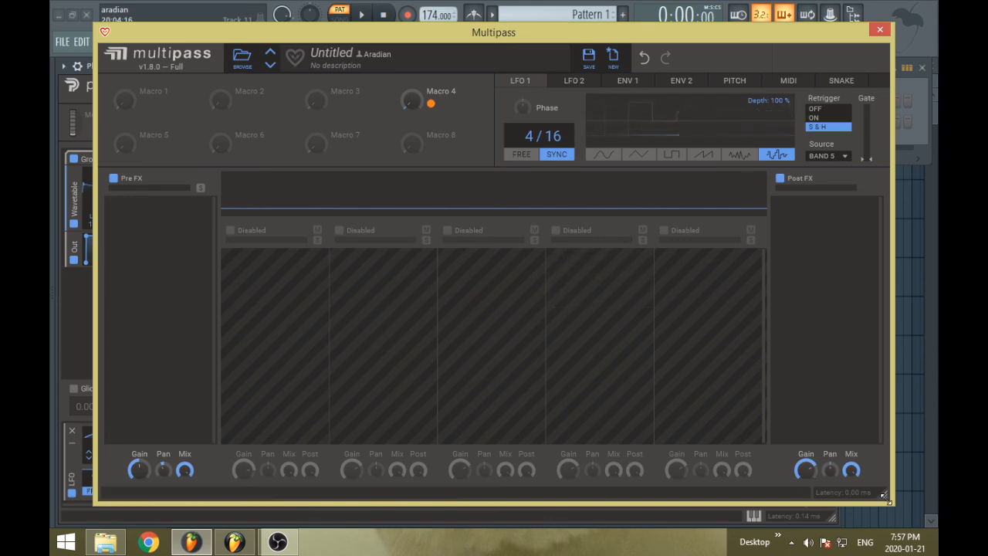
Resize the Multipass window slightly and reposition it over the Phase Plant window
mouse_move(883, 494)
mouse_down()
mouse_move(690, 482)
mouse_move(895, 494)
mouse_move(743, 474)
mouse_move(880, 496)
mouse_up()
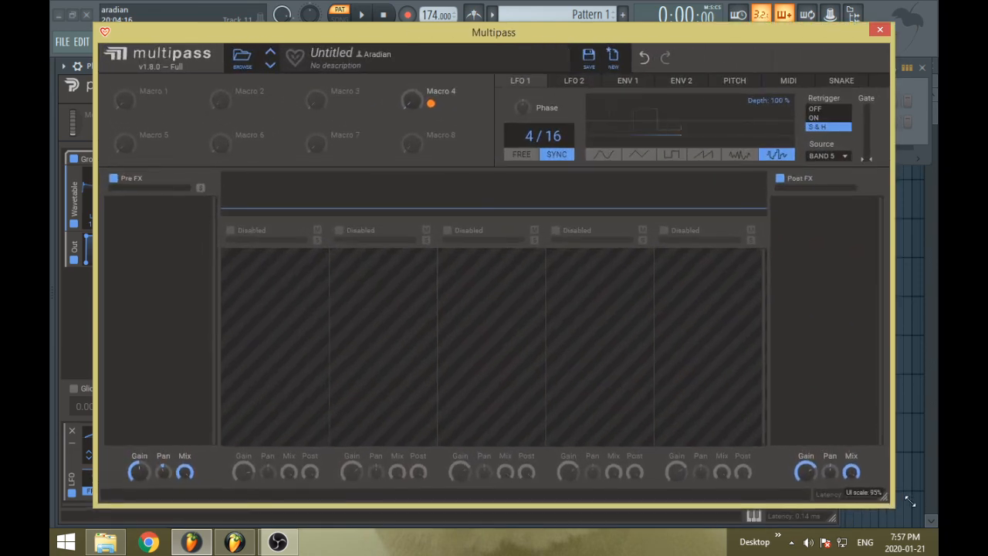
drag(306, 35, 265, 49)
drag(846, 509, 937, 502)
drag(506, 47, 524, 36)
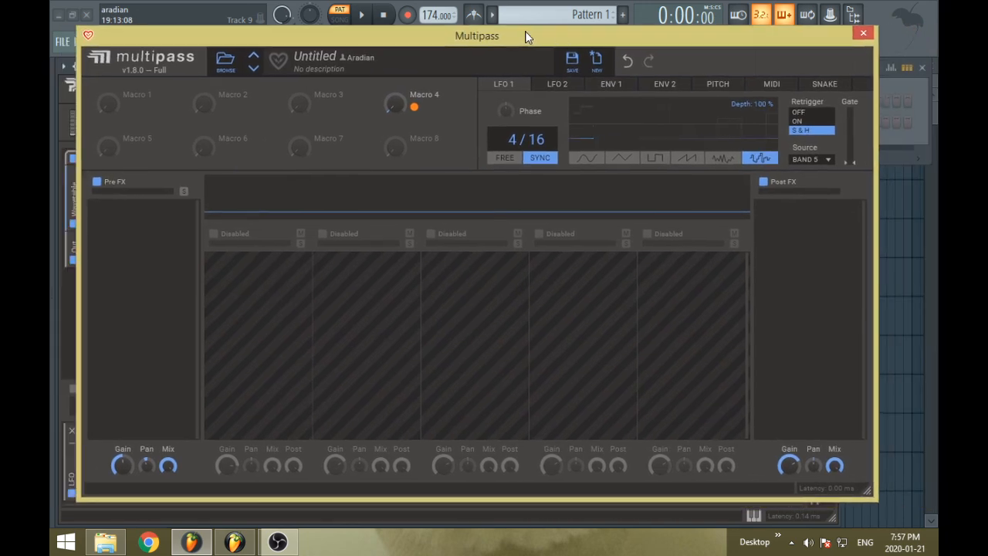
Close the Multipass editor and switch to OBS
click(863, 34)
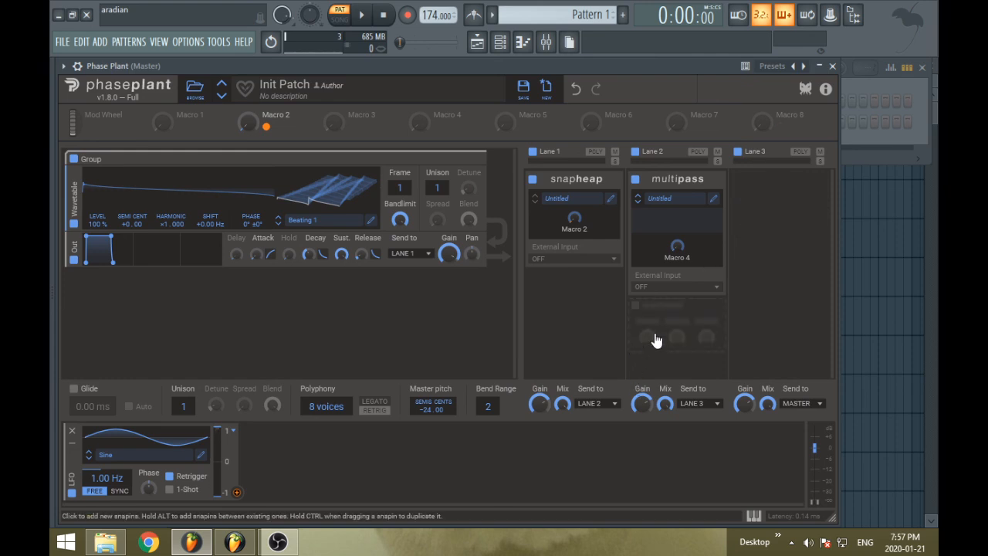
click(279, 543)
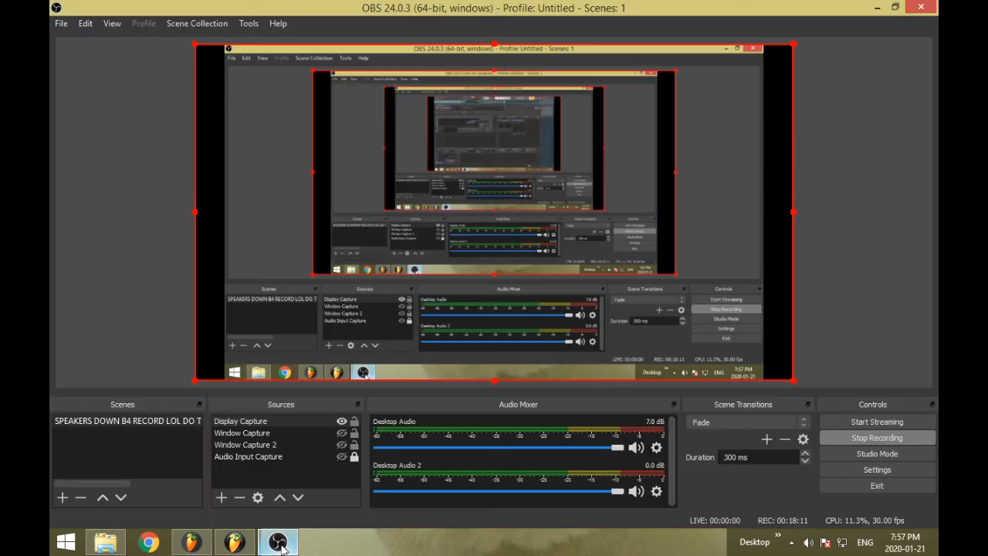